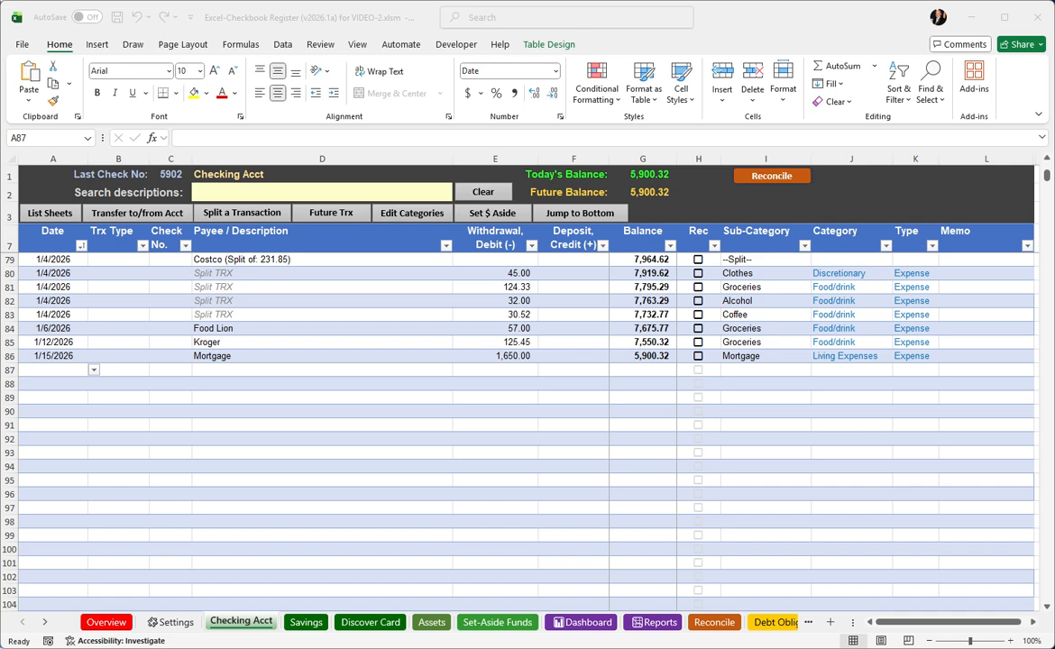
Start a new checking transaction in row 87 dated 1/22/2026 with Lowes as the payee.
{"action": "left_click", "coordinate": [49, 371]}
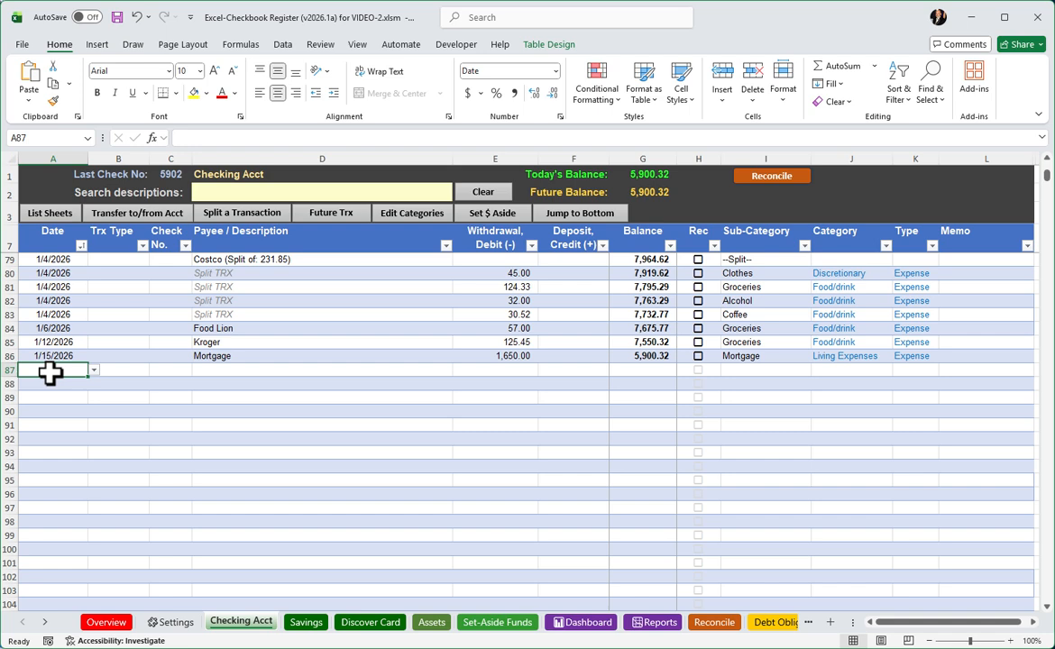
{"action": "left_click", "coordinate": [94, 370]}
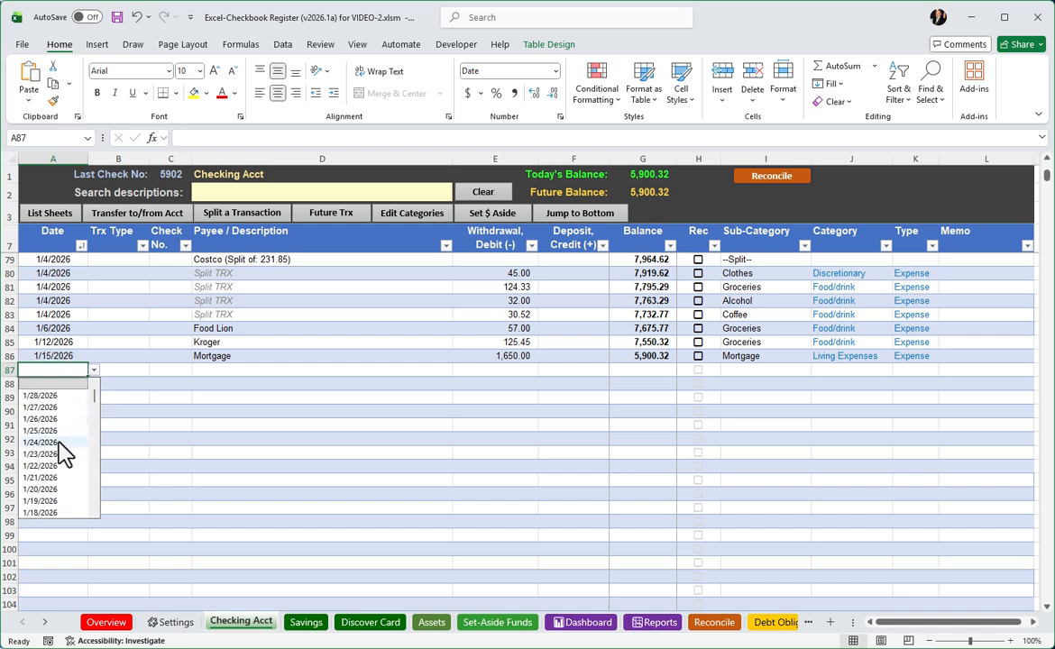
{"action": "left_click", "coordinate": [54, 465]}
{"action": "left_click", "coordinate": [247, 370]}
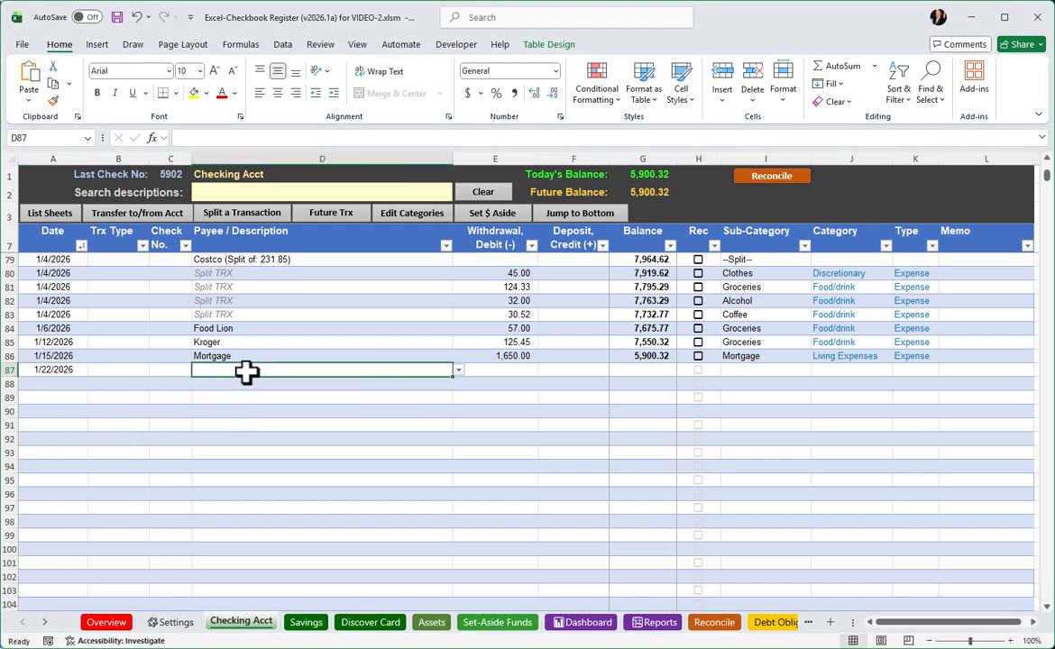
{"action": "type", "text": "low"}
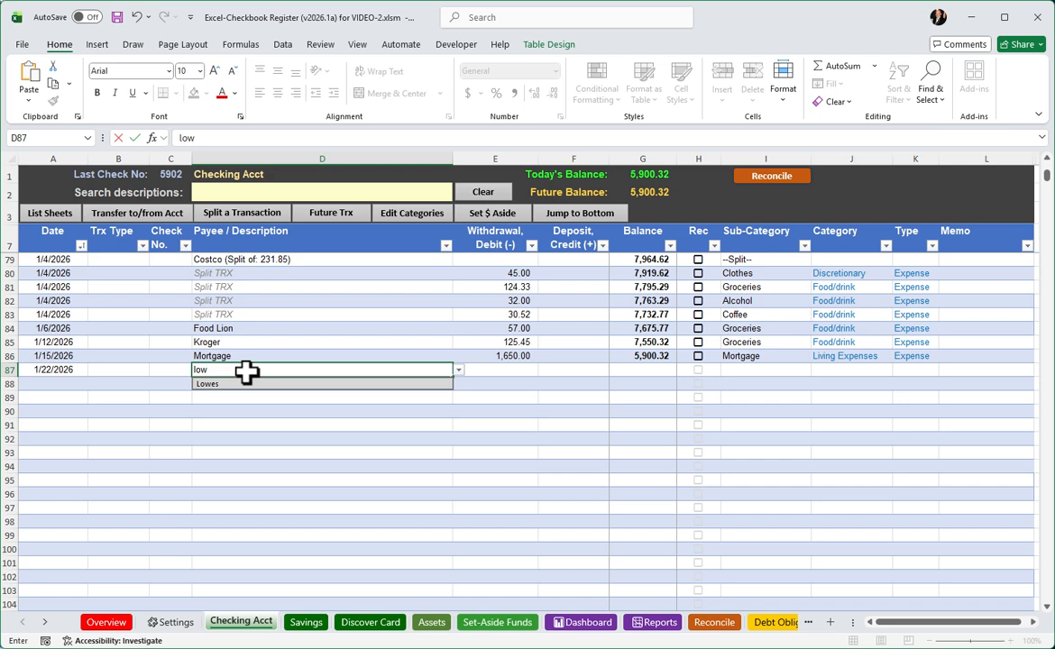
{"action": "key", "text": "Tab"}
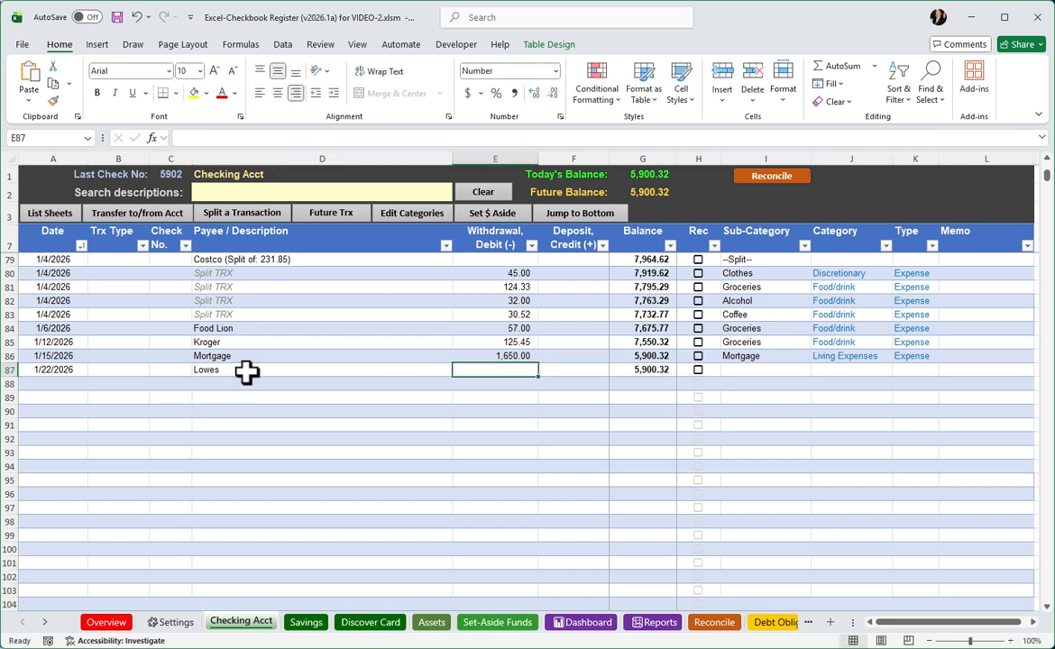
Enter a 120 withdrawal for the Lowes transaction and set its sub-category to Clothes.
{"action": "type", "text": "120"}
{"action": "key", "text": "Tab"}
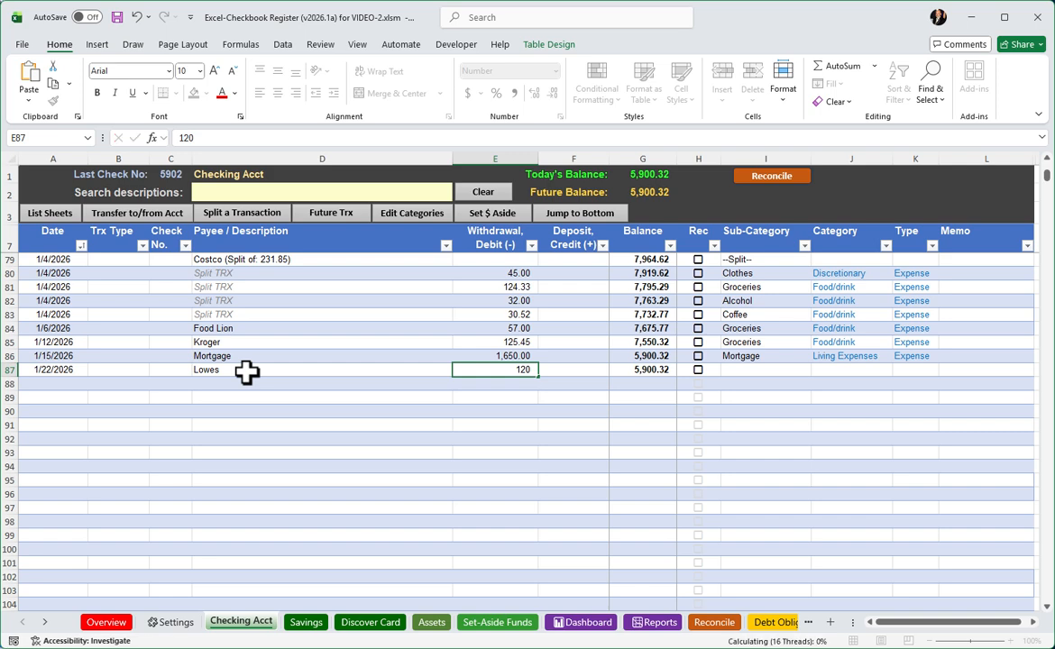
{"action": "key", "text": "Tab"}
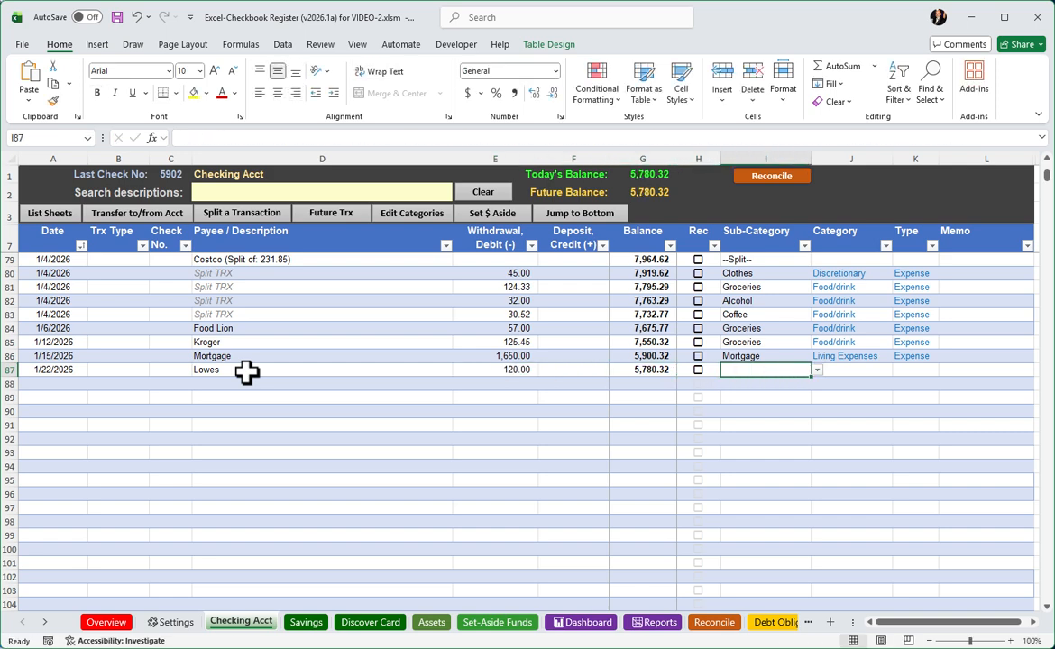
{"action": "left_click", "coordinate": [817, 370]}
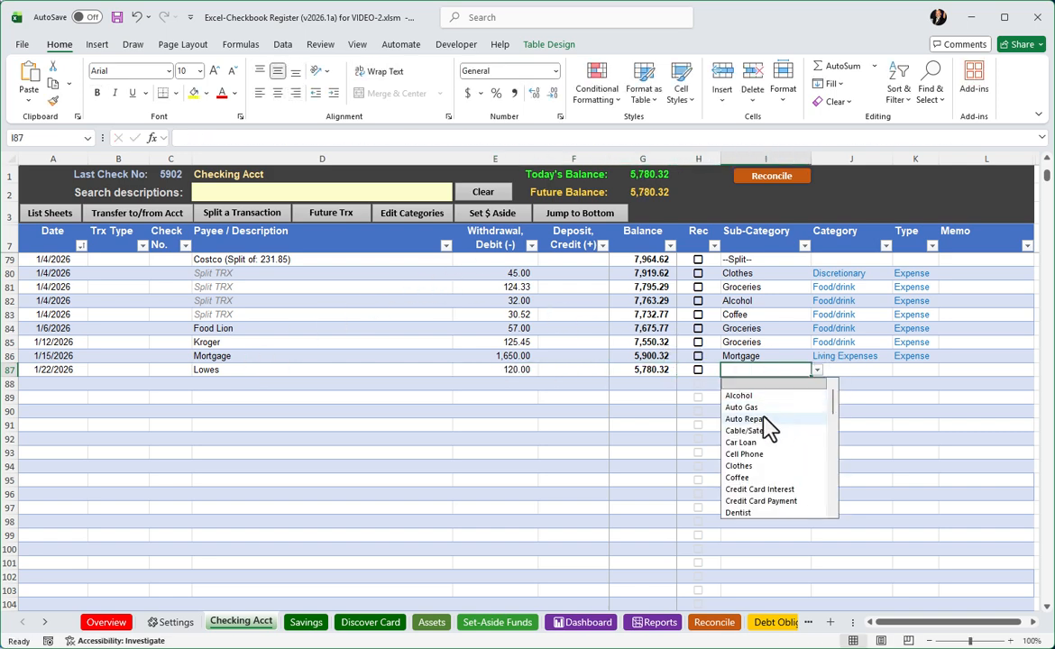
{"action": "left_click", "coordinate": [743, 466]}
{"action": "left_click", "coordinate": [52, 383]}
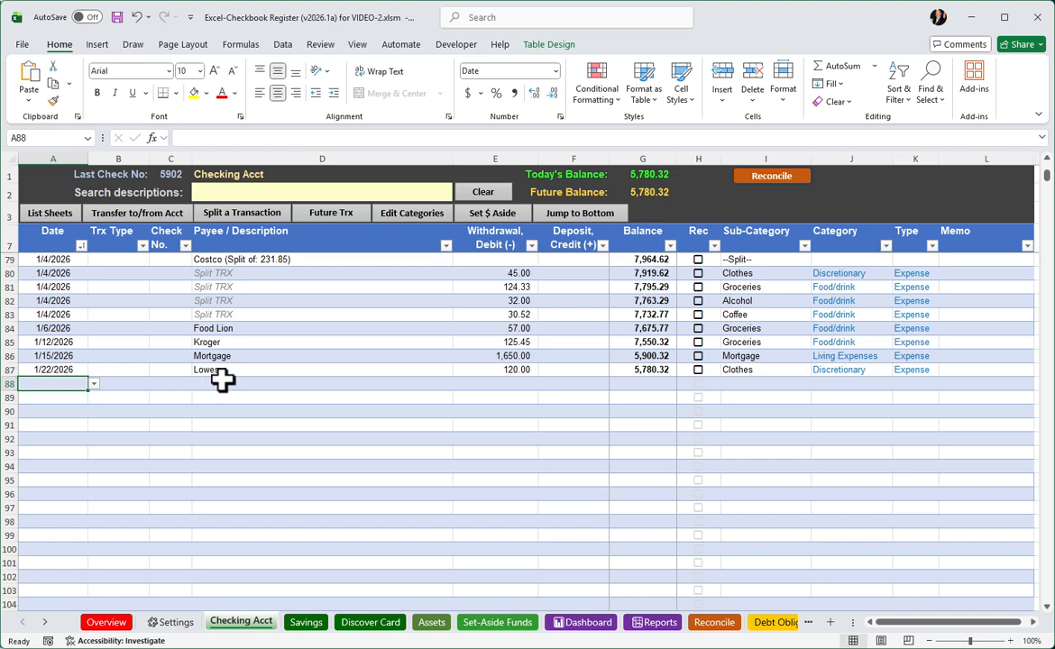
Review the workbook statistics and the workbook performance check, and close both without optimizing anything.
{"action": "left_click", "coordinate": [243, 47]}
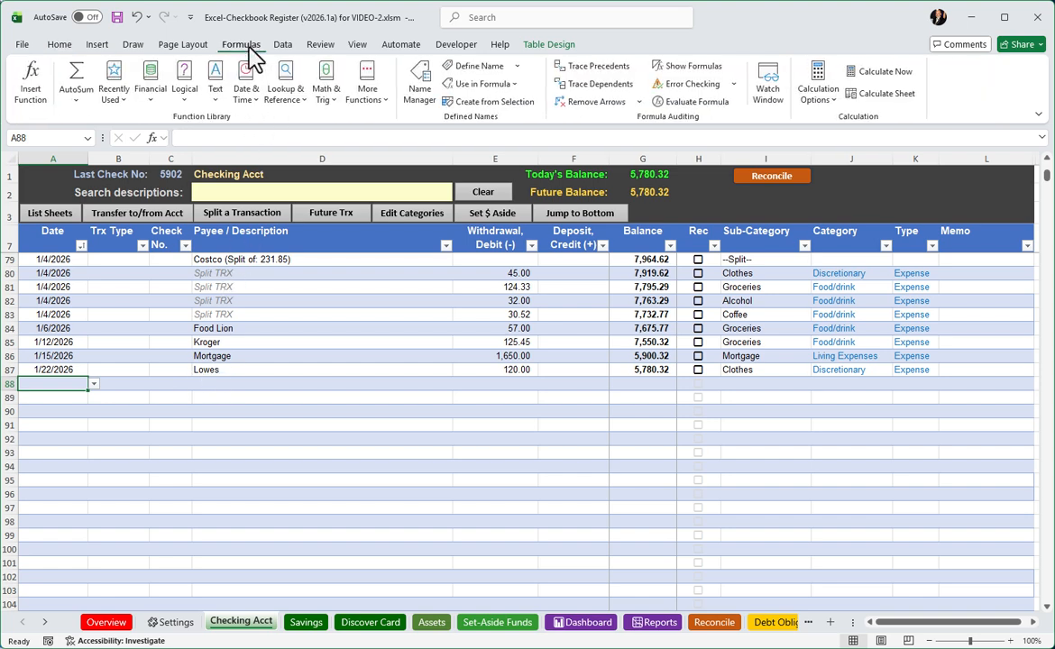
{"action": "left_click", "coordinate": [320, 50]}
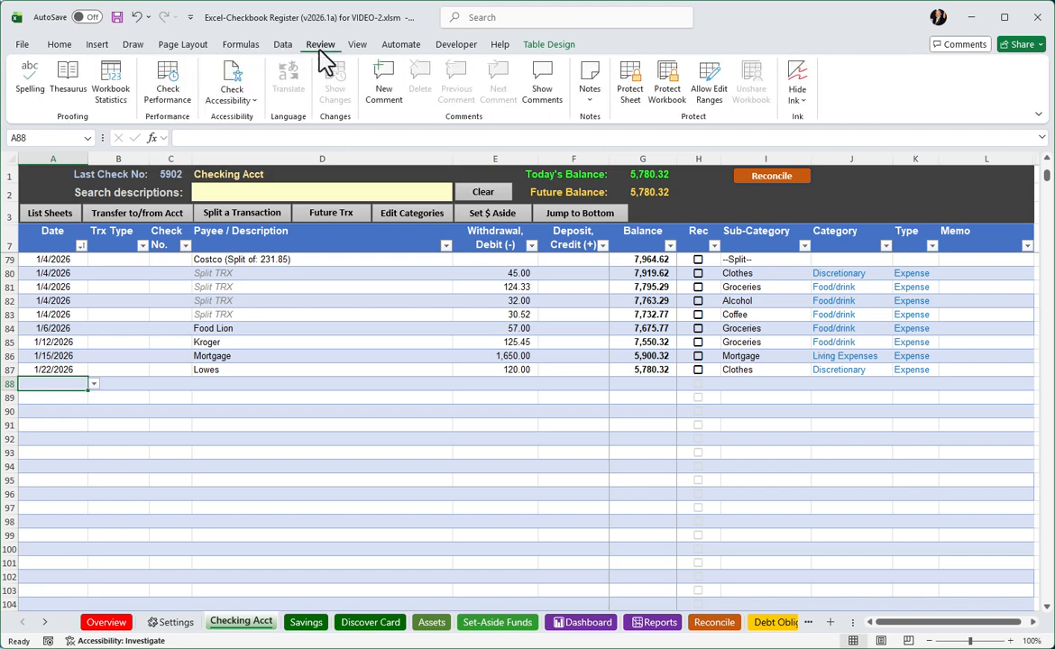
{"action": "left_click", "coordinate": [111, 85]}
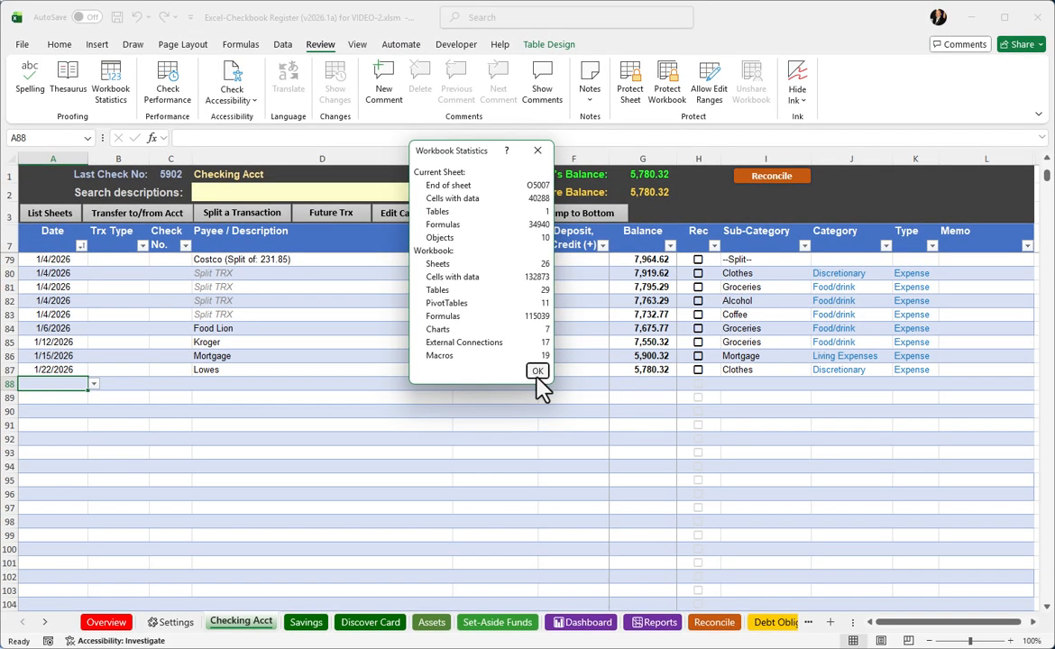
{"action": "left_click", "coordinate": [571, 404]}
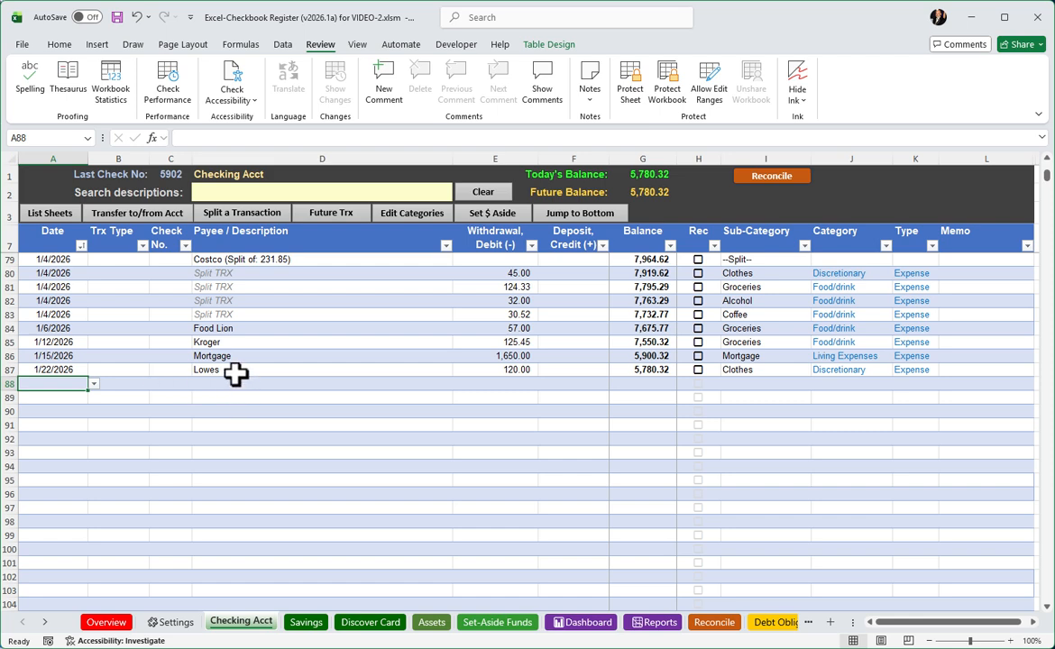
{"action": "left_click", "coordinate": [173, 92]}
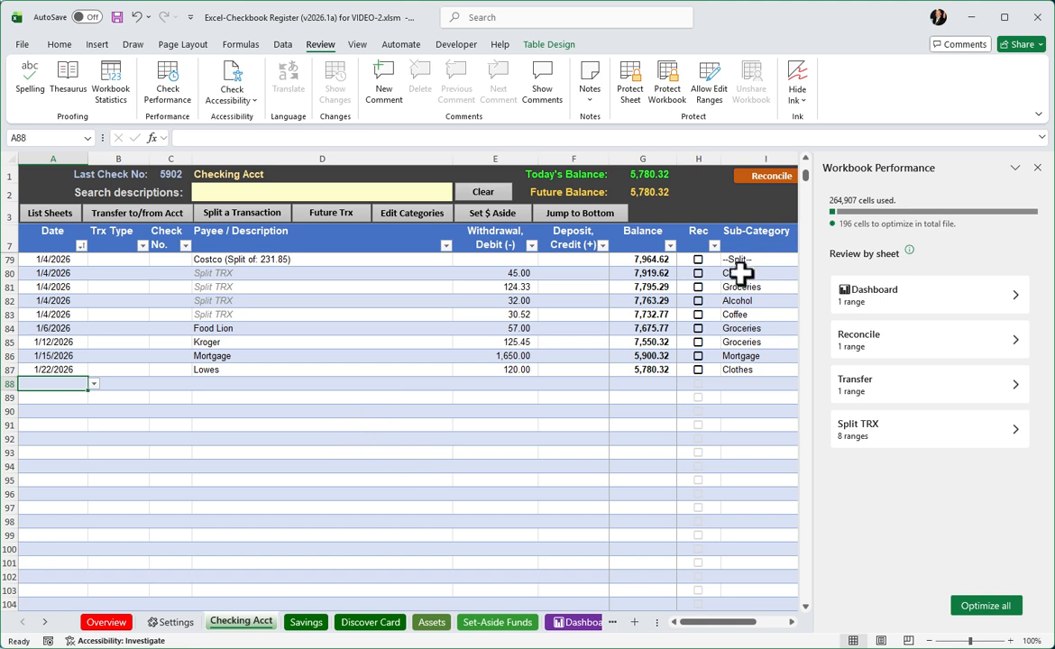
{"action": "left_click", "coordinate": [1036, 168]}
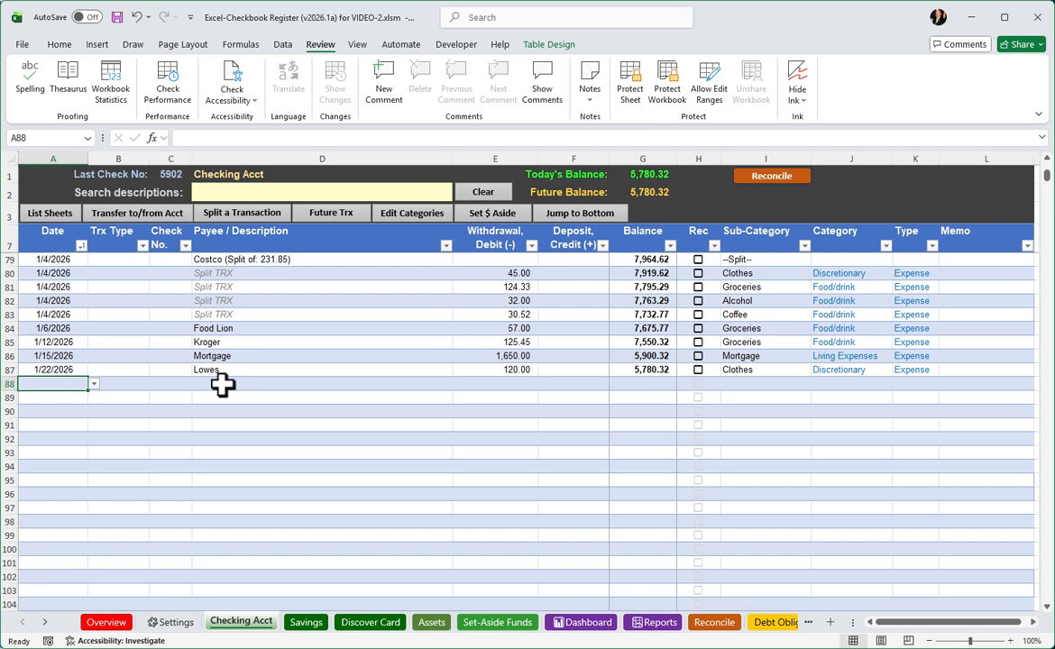
View the Savings sheet and its available sheet commands, and return to the Checking Acct sheet.
{"action": "right_click", "coordinate": [305, 624]}
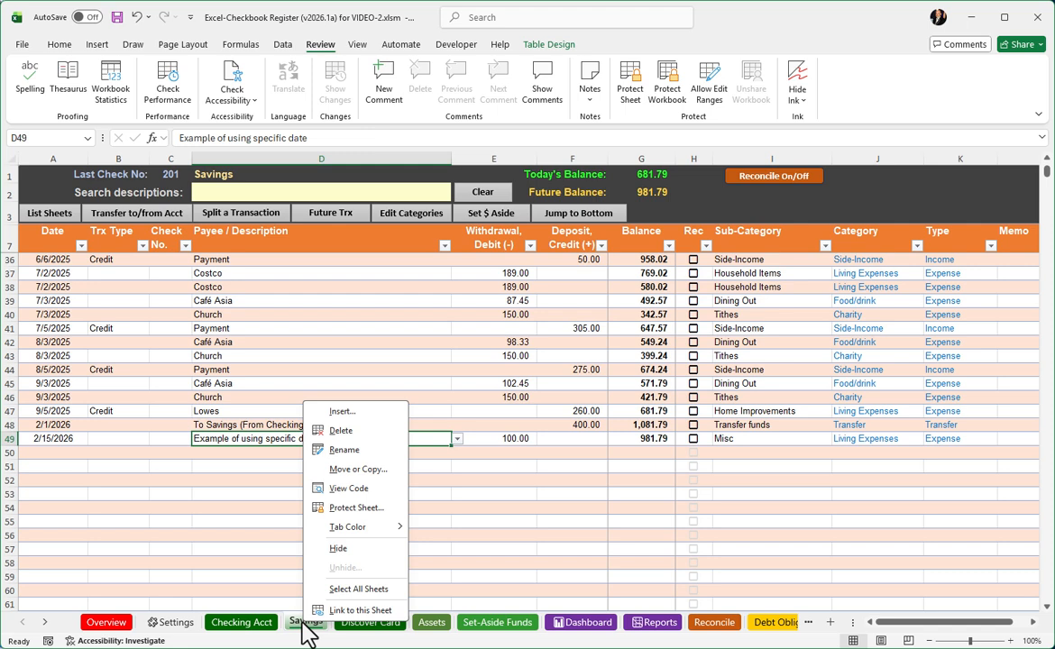
{"action": "left_click", "coordinate": [239, 521]}
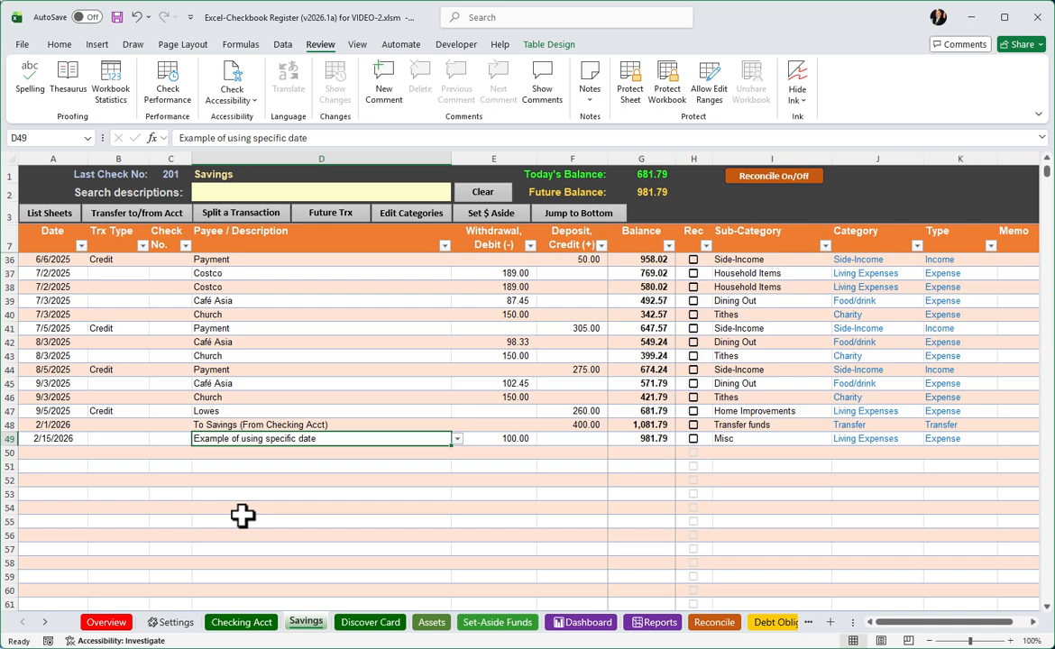
{"action": "left_click", "coordinate": [241, 622]}
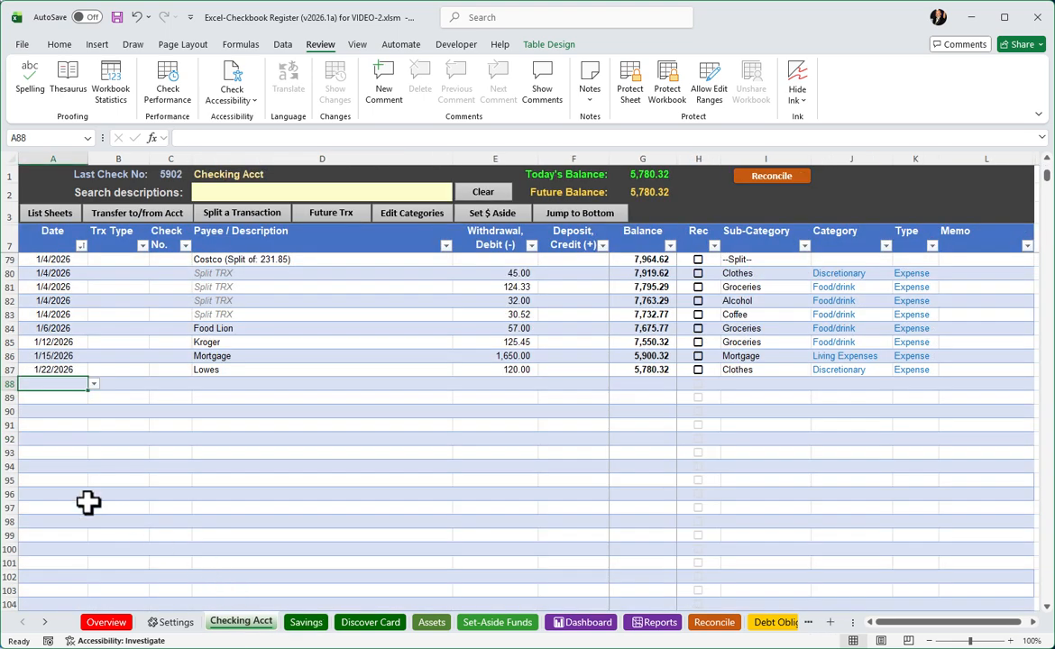
Select the empty date cell in row 88 and set the workbook's calculation mode to Manual.
{"action": "left_click", "coordinate": [56, 384]}
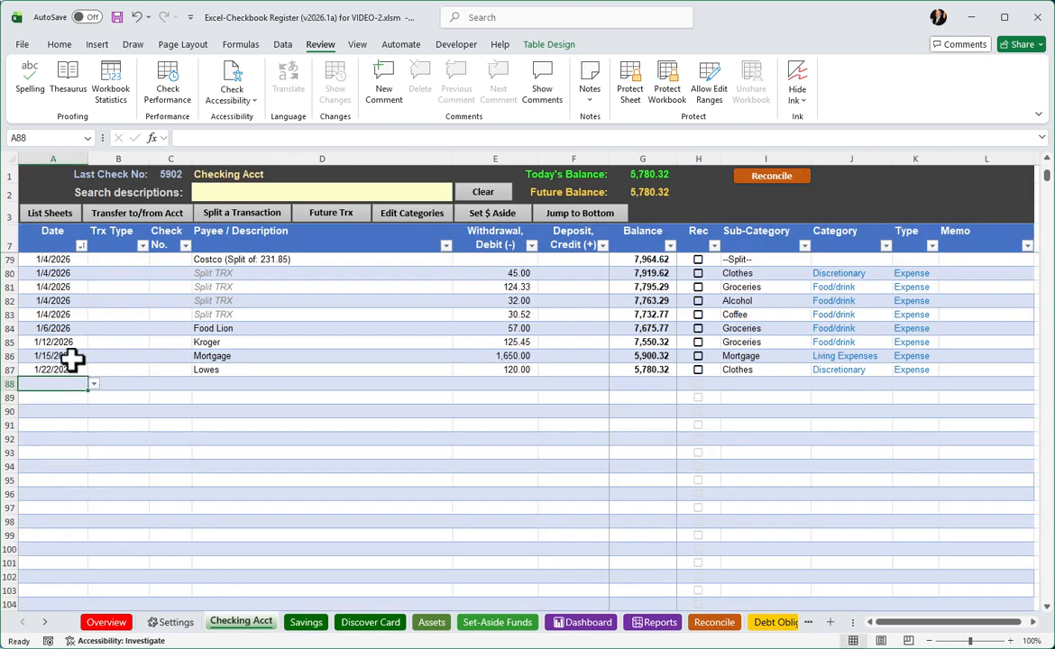
{"action": "left_click", "coordinate": [240, 44]}
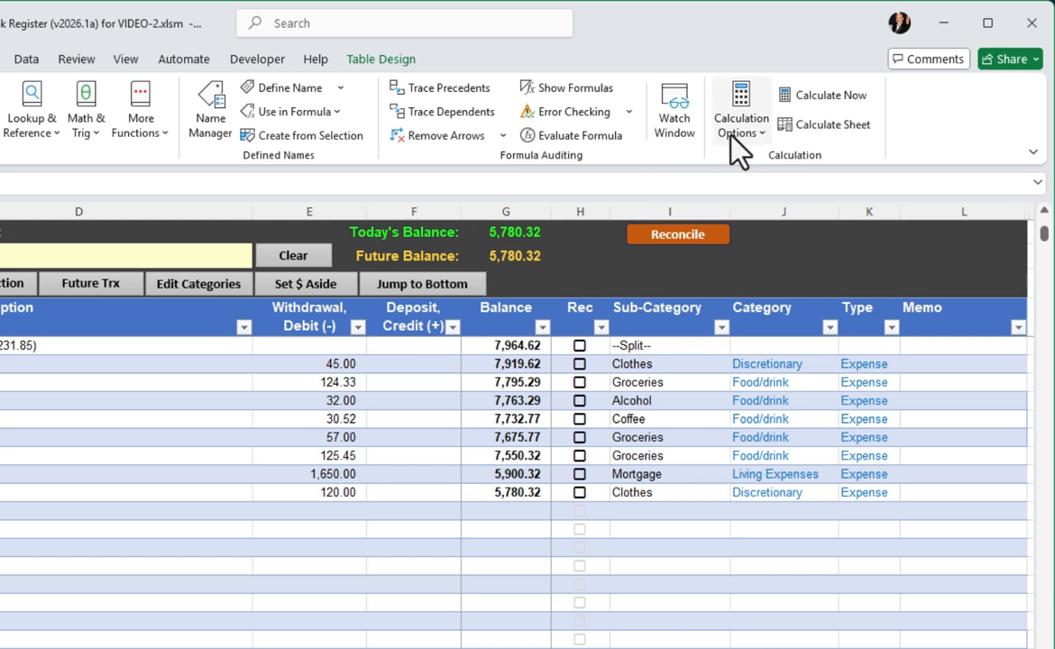
{"action": "left_click", "coordinate": [749, 135]}
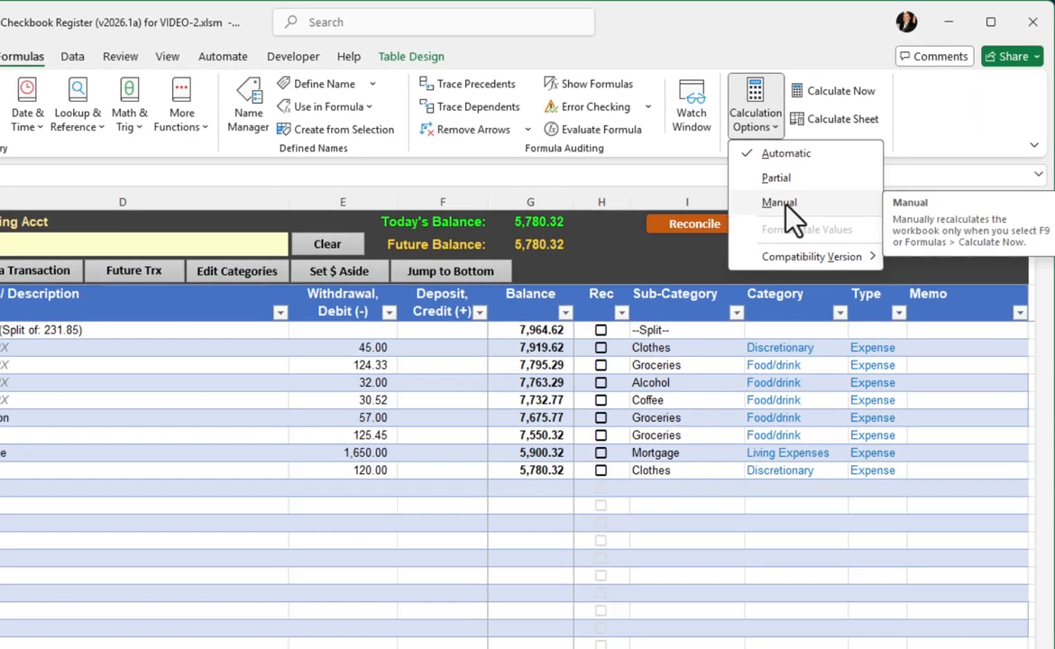
{"action": "left_click", "coordinate": [781, 203]}
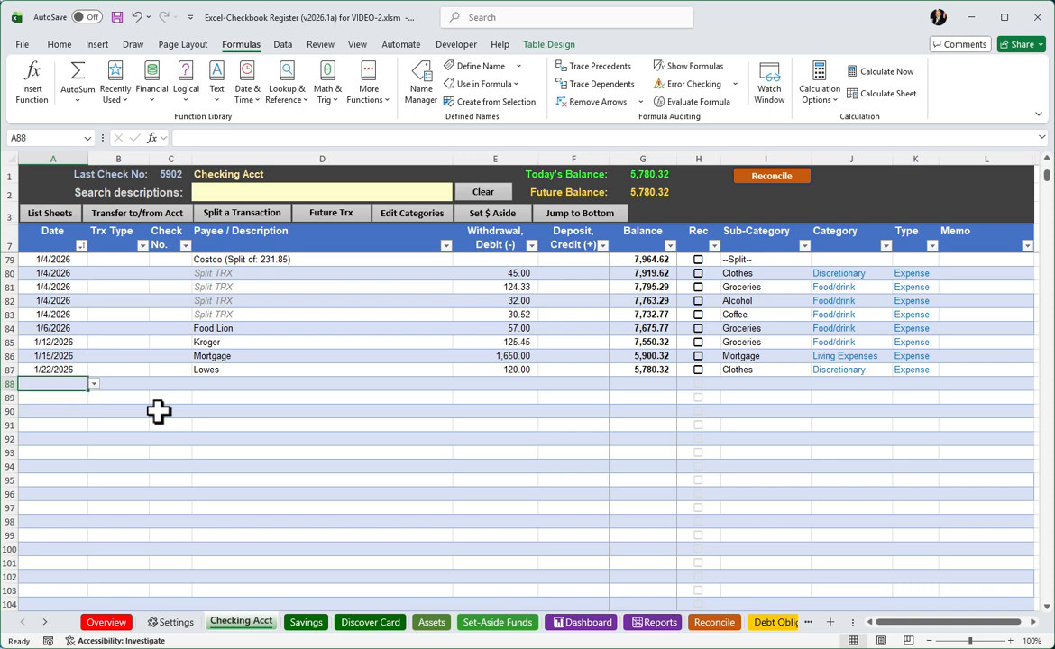
Start a new checking transaction in row 88 dated 1/23/2026 with Costco as the payee.
{"action": "type", "text": "1/23"}
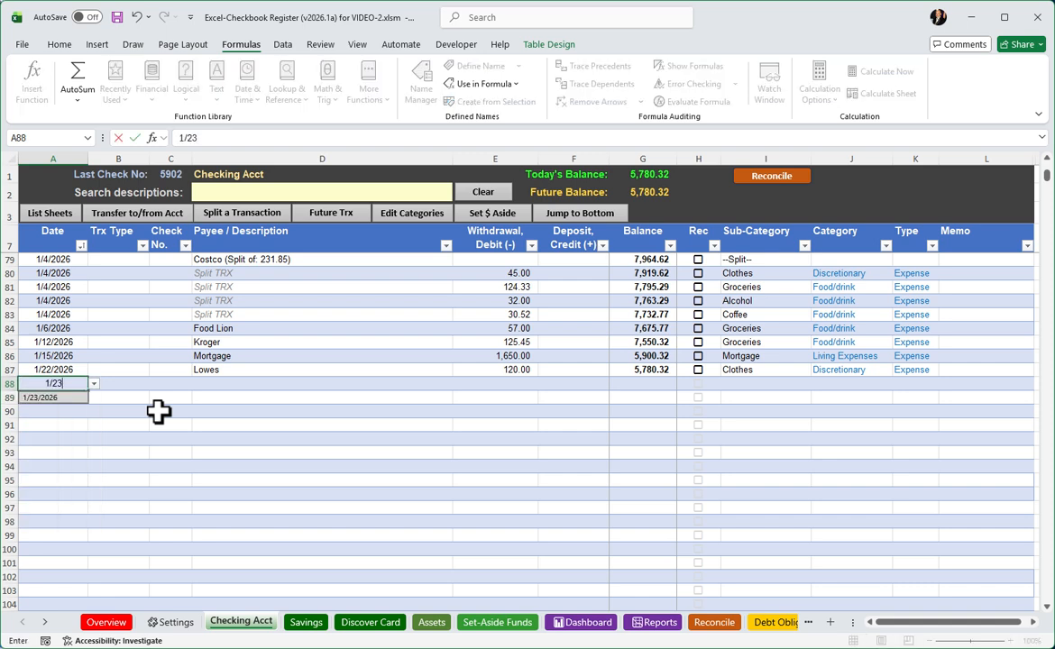
{"action": "key", "text": "Tab"}
{"action": "key", "text": "Tab"}
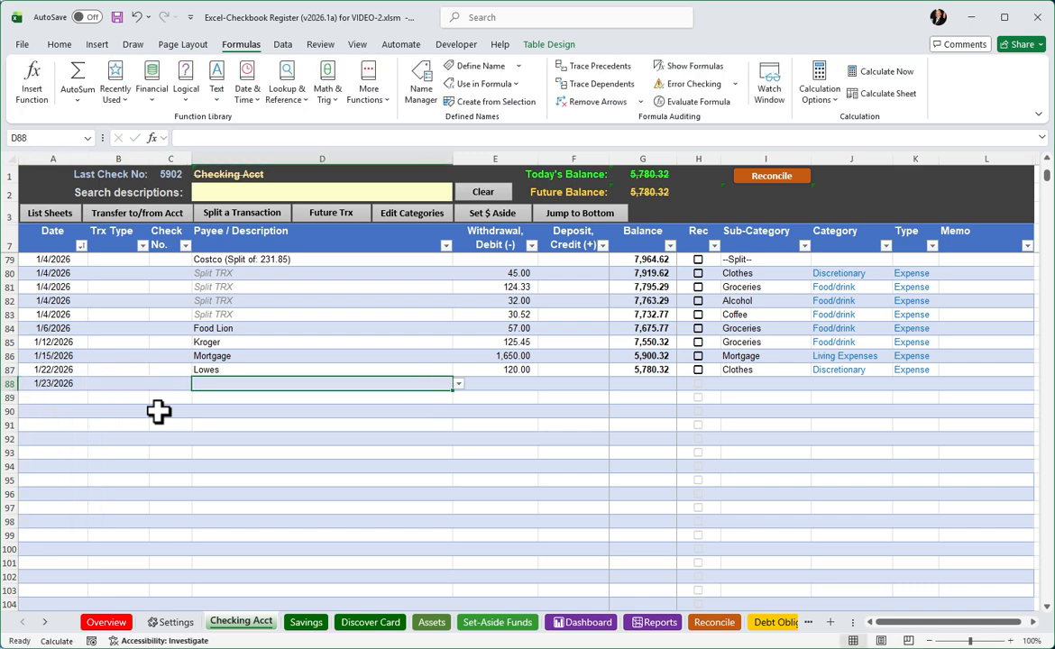
{"action": "type", "text": "cos"}
{"action": "key", "text": "Tab"}
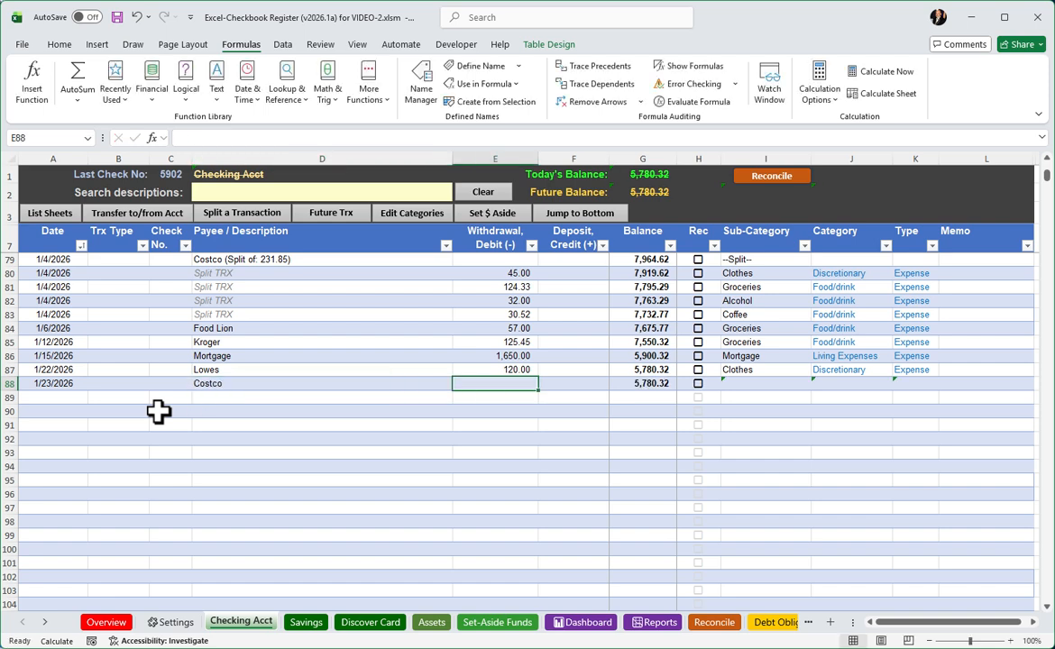
Enter a 55 withdrawal for the Costco transaction in row 88 and move on to its sub-category.
{"action": "type", "text": "55"}
{"action": "key", "text": "Tab"}
{"action": "key", "text": "Tab"}
{"action": "key", "text": "Tab"}
{"action": "key", "text": "Tab"}
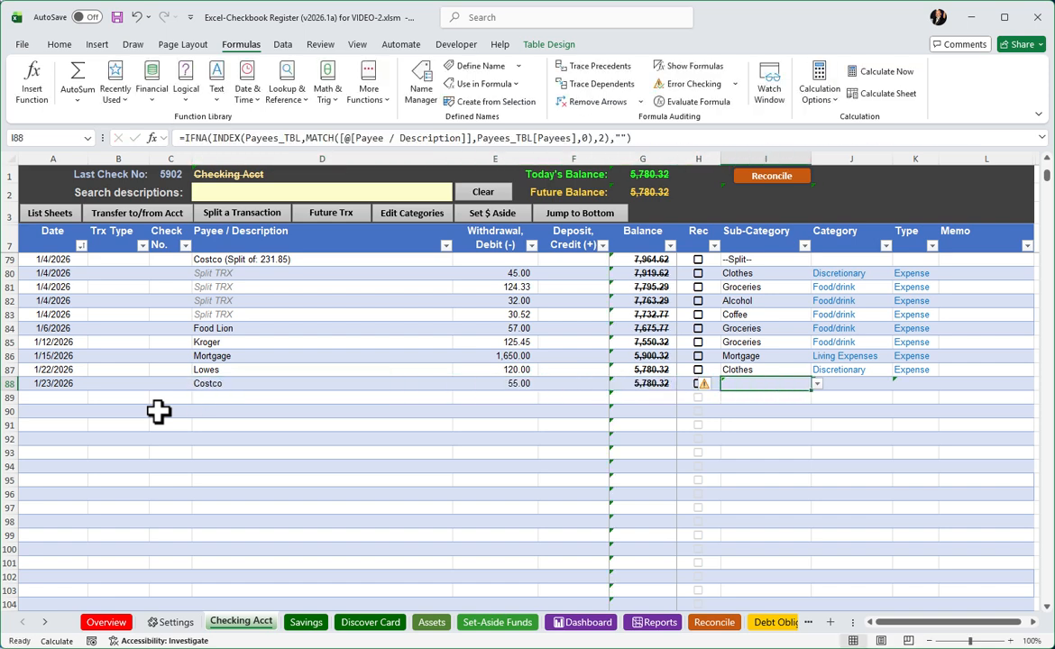
Return to the Costco withdrawal amount and manually recalculate the whole workbook, finishing in the empty date cell of row 89.
{"action": "key", "text": "shift+Tab"}
{"action": "key", "text": "shift+Tab"}
{"action": "key", "text": "shift+Tab"}
{"action": "key", "text": "shift+Tab"}
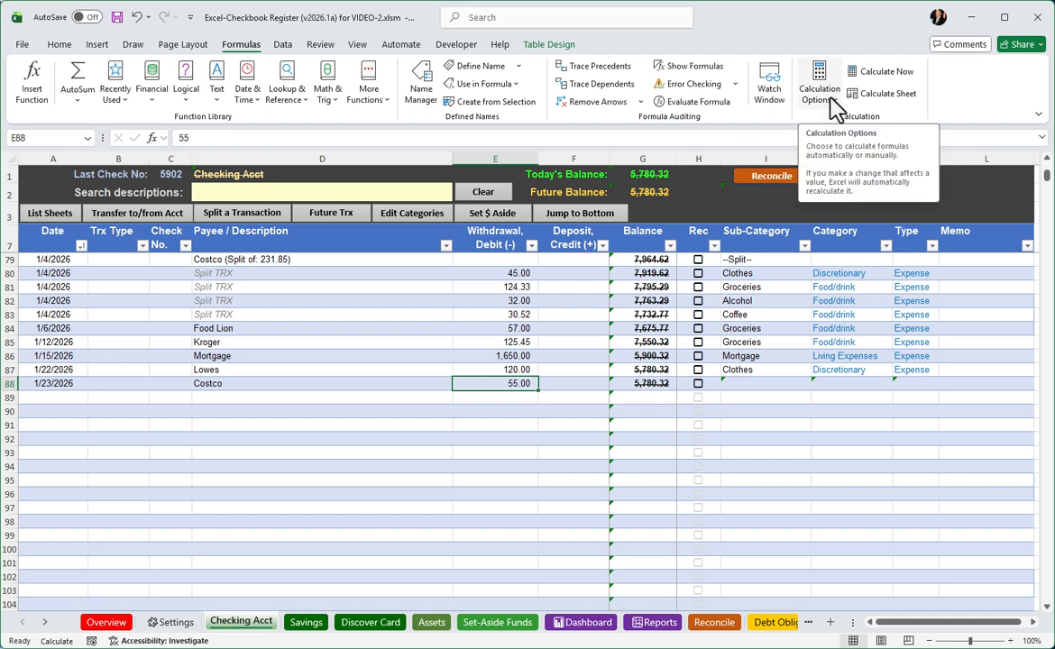
{"action": "left_click", "coordinate": [888, 73]}
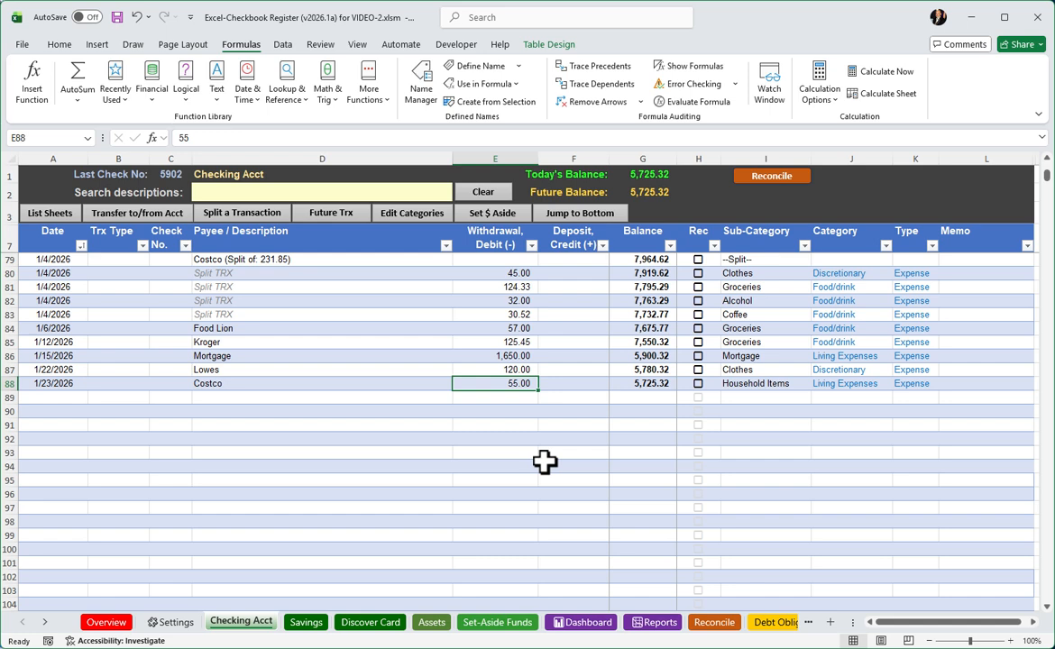
{"action": "left_click", "coordinate": [52, 397]}
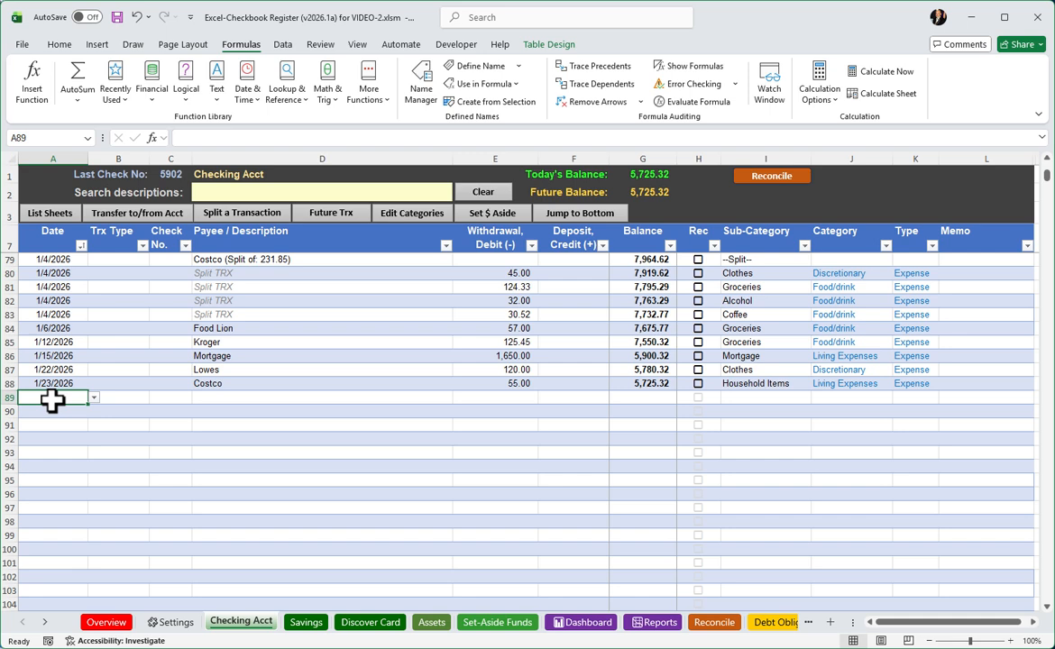
Set the workbook's calculation mode back to Automatic and check the available calculation modes.
{"action": "left_click", "coordinate": [826, 101]}
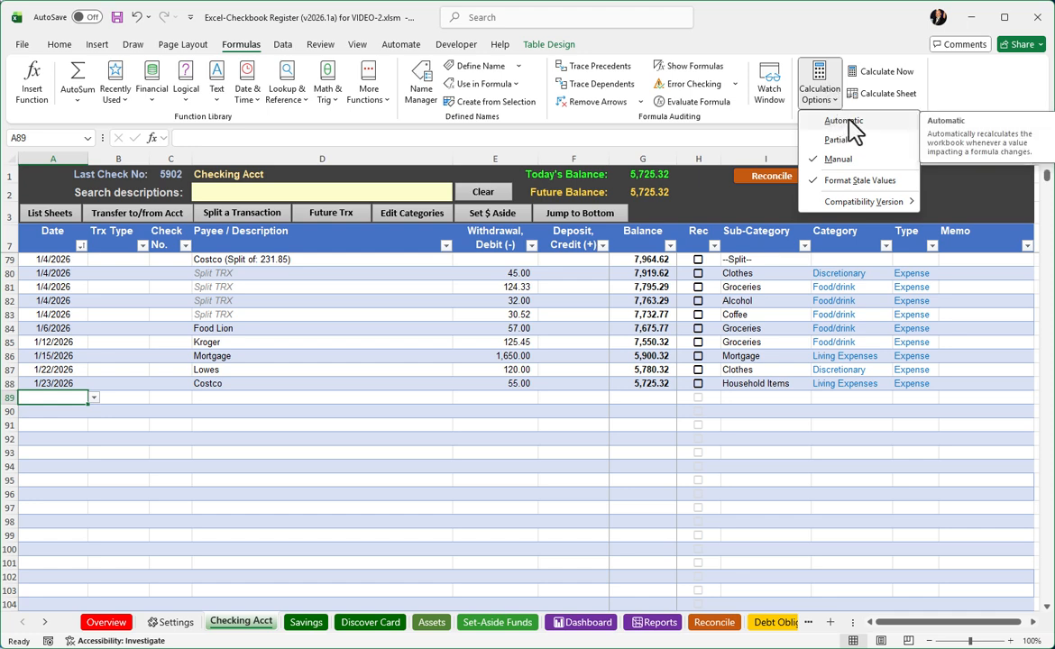
{"action": "left_click", "coordinate": [847, 121]}
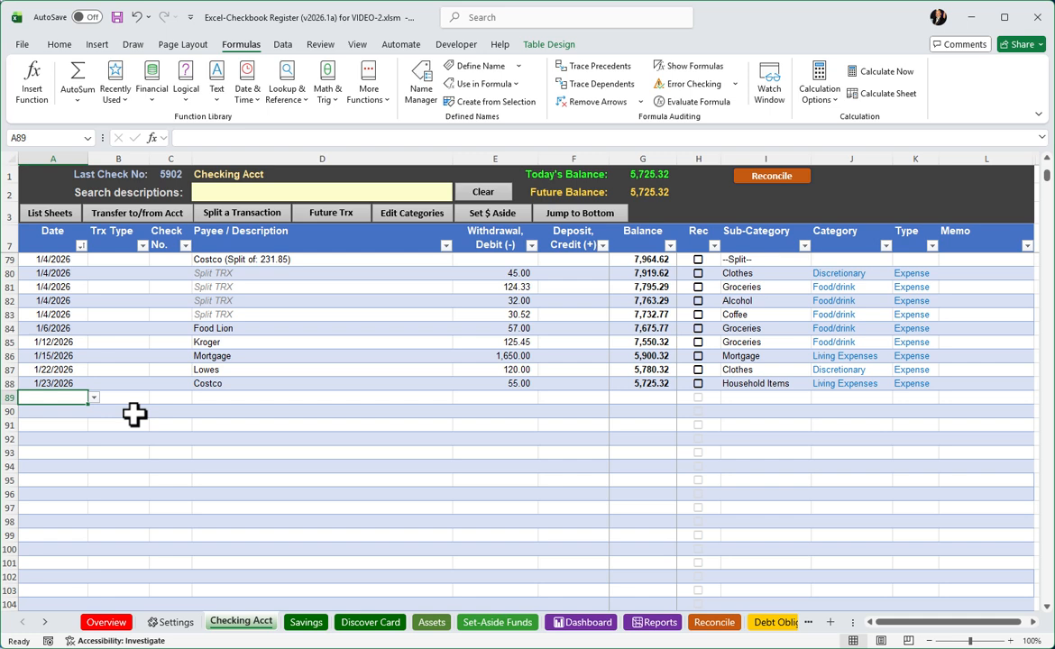
{"action": "left_click", "coordinate": [828, 95]}
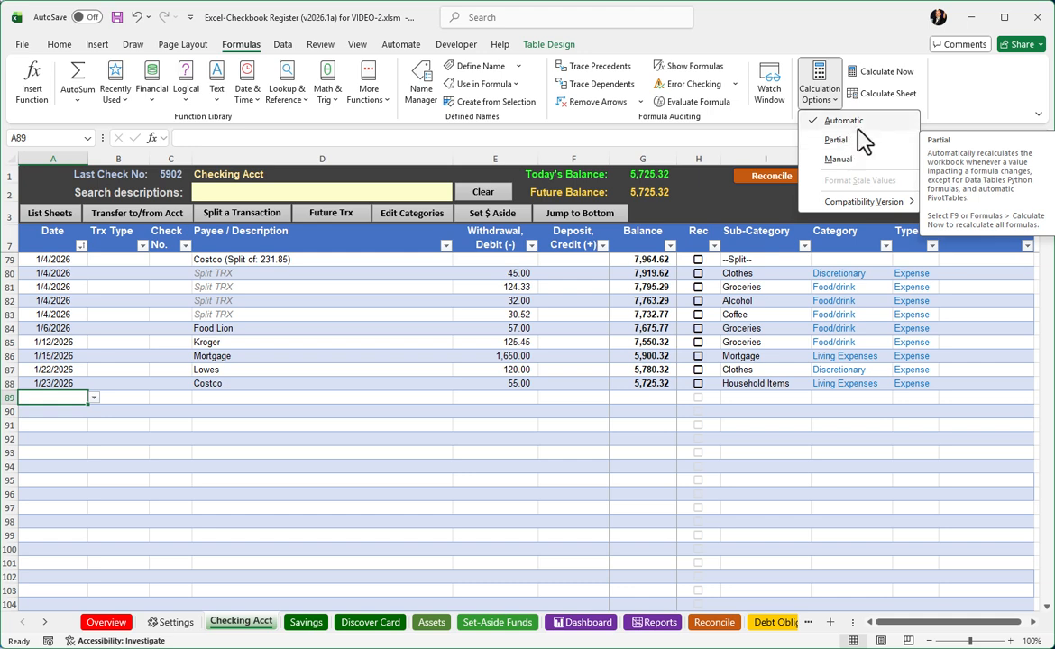
{"action": "left_click", "coordinate": [173, 446]}
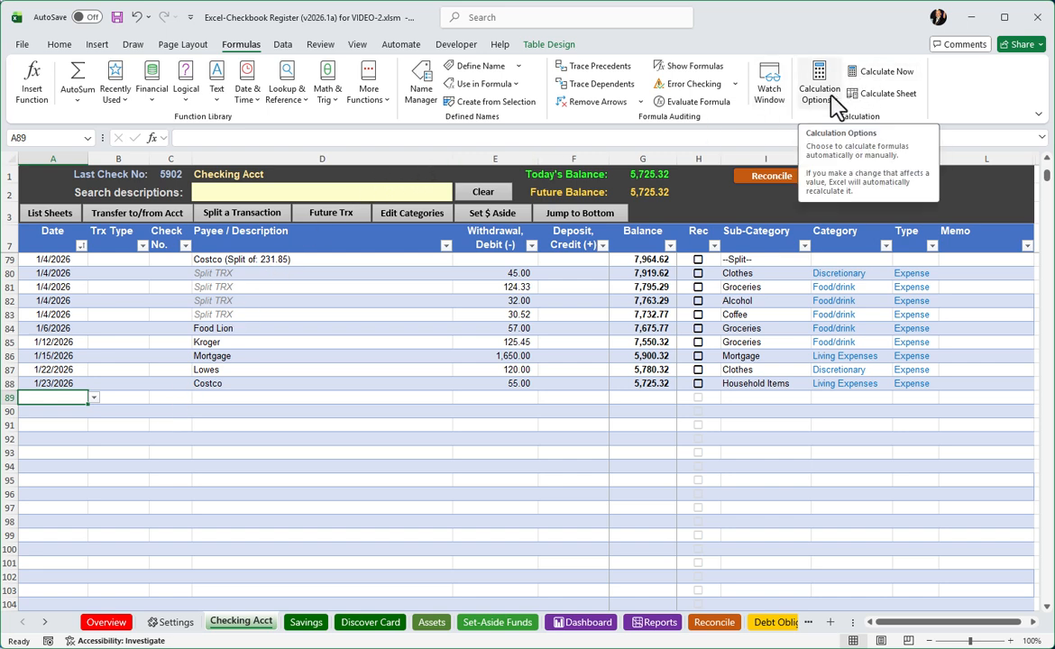
Add the Calculation Options command from the Formulas Tab command group to the Quick Access Toolbar for all documents.
{"action": "left_click", "coordinate": [58, 46]}
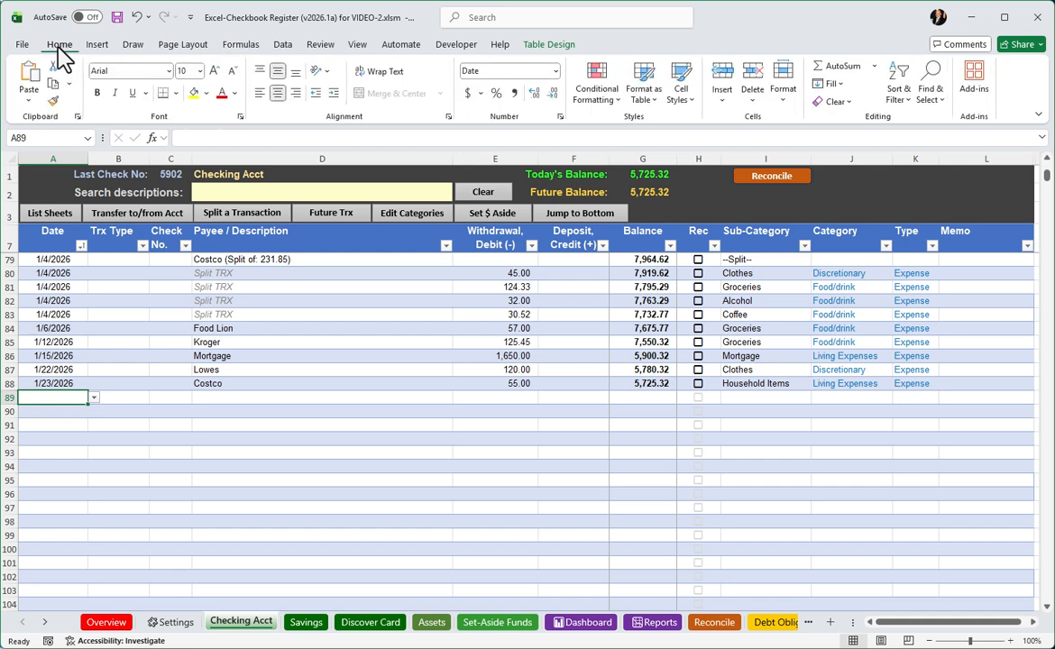
{"action": "left_click", "coordinate": [191, 20]}
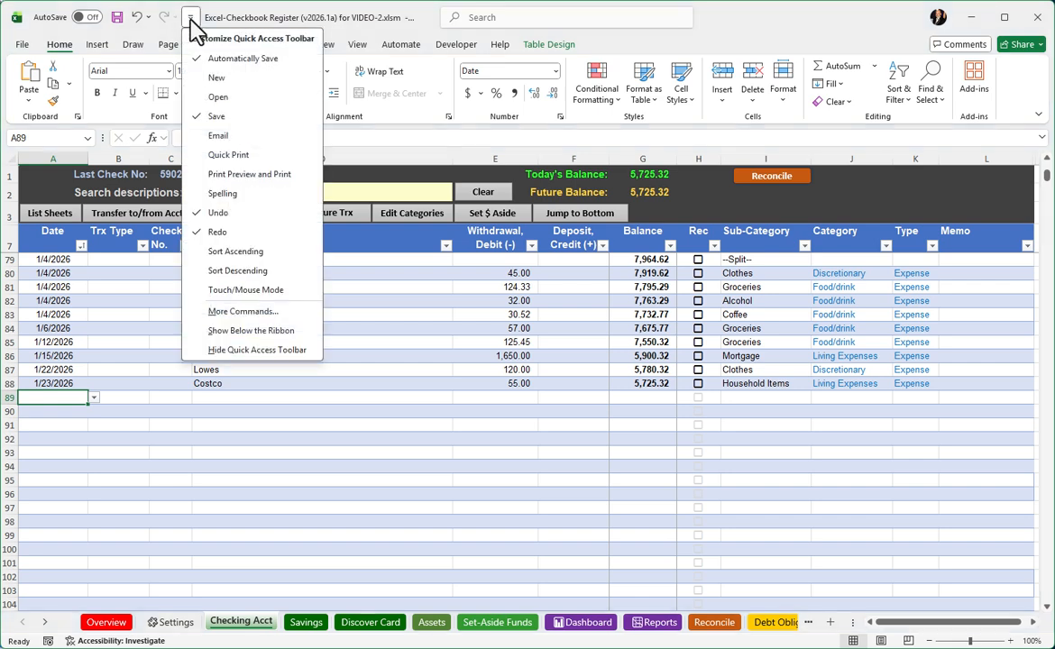
{"action": "left_click", "coordinate": [251, 313]}
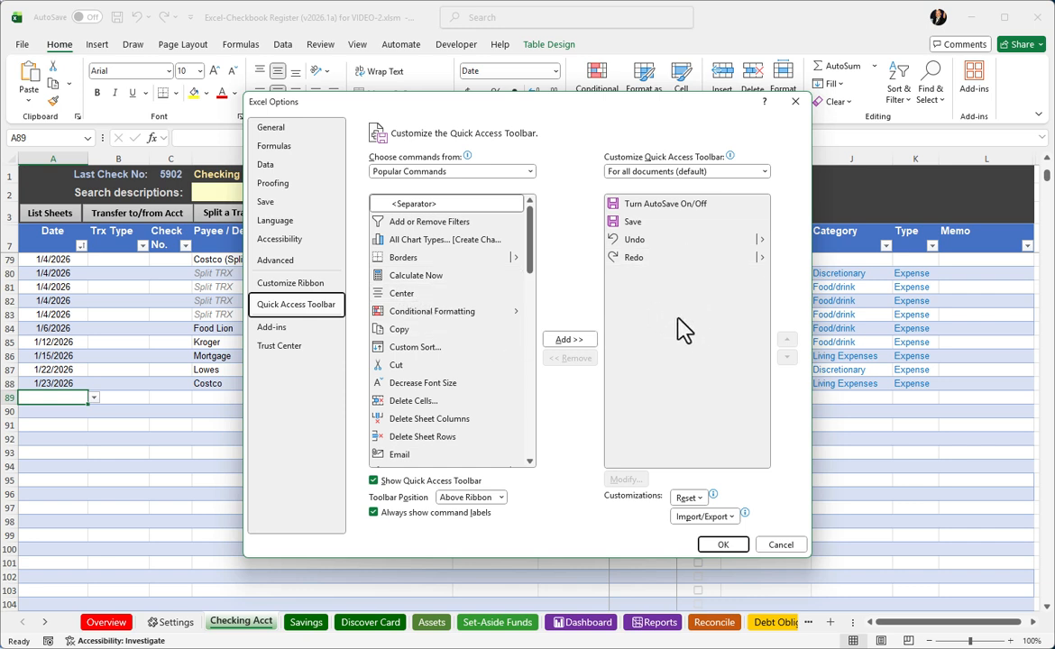
{"action": "left_click", "coordinate": [520, 171]}
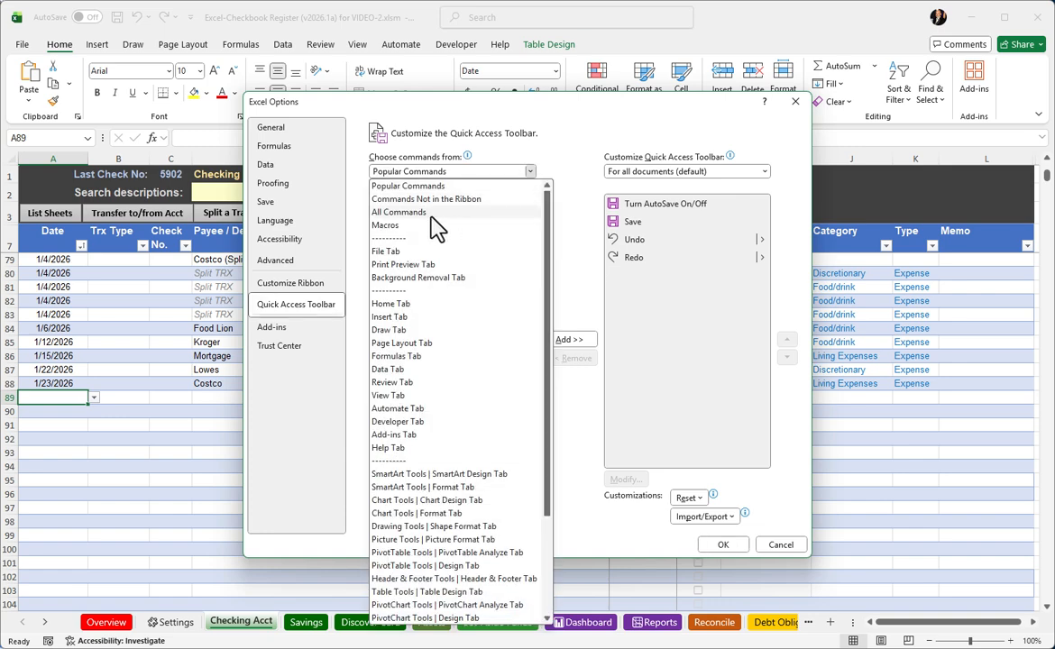
{"action": "left_click", "coordinate": [411, 357]}
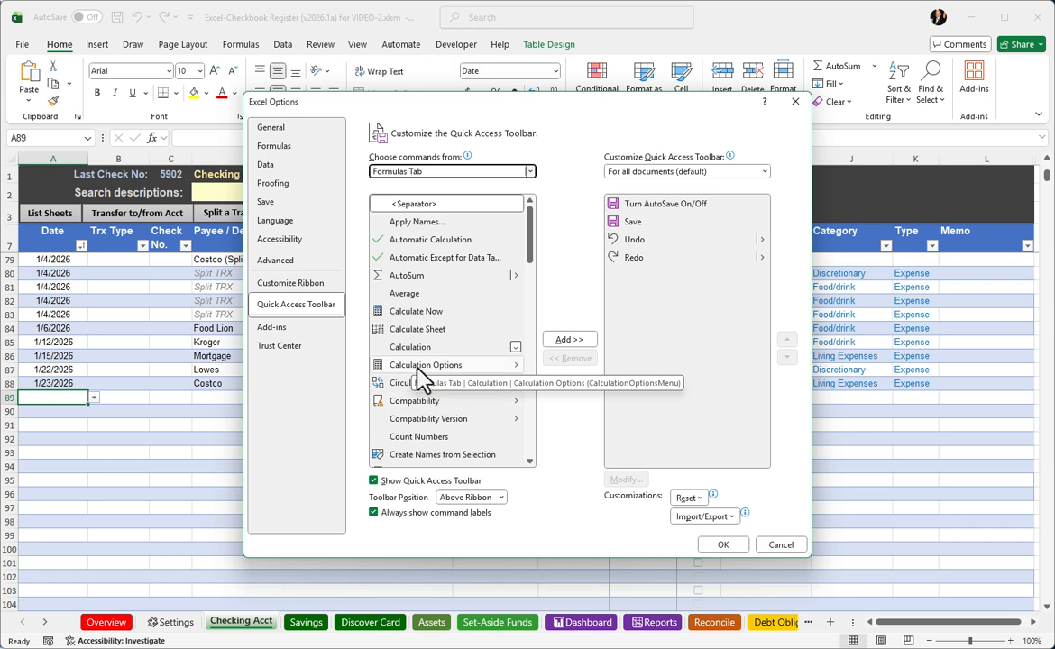
{"action": "left_click", "coordinate": [439, 367]}
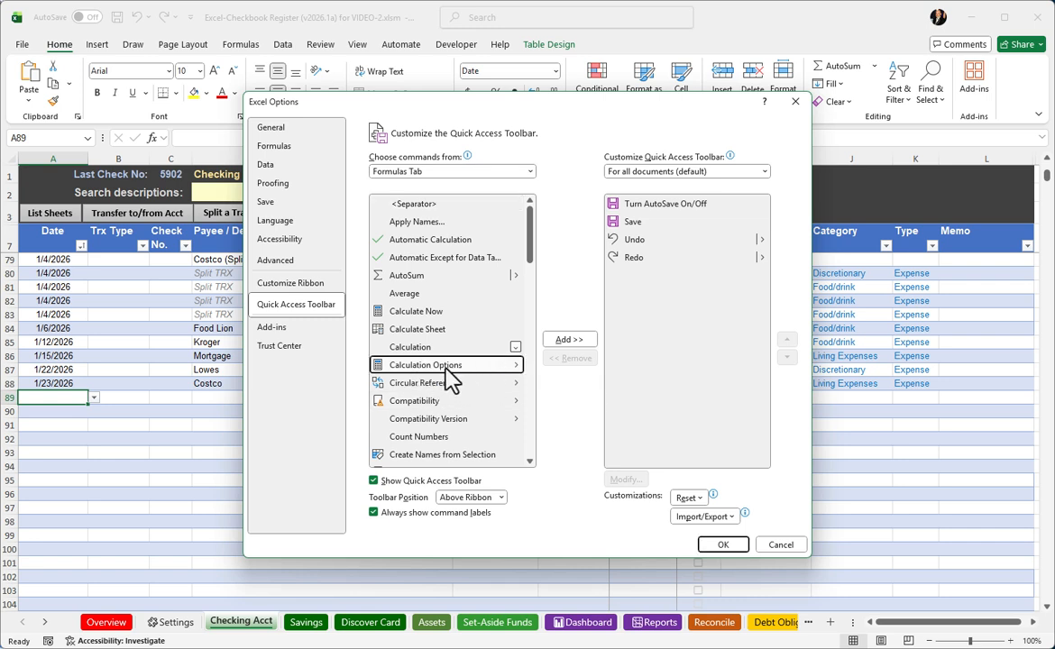
{"action": "left_click", "coordinate": [586, 340]}
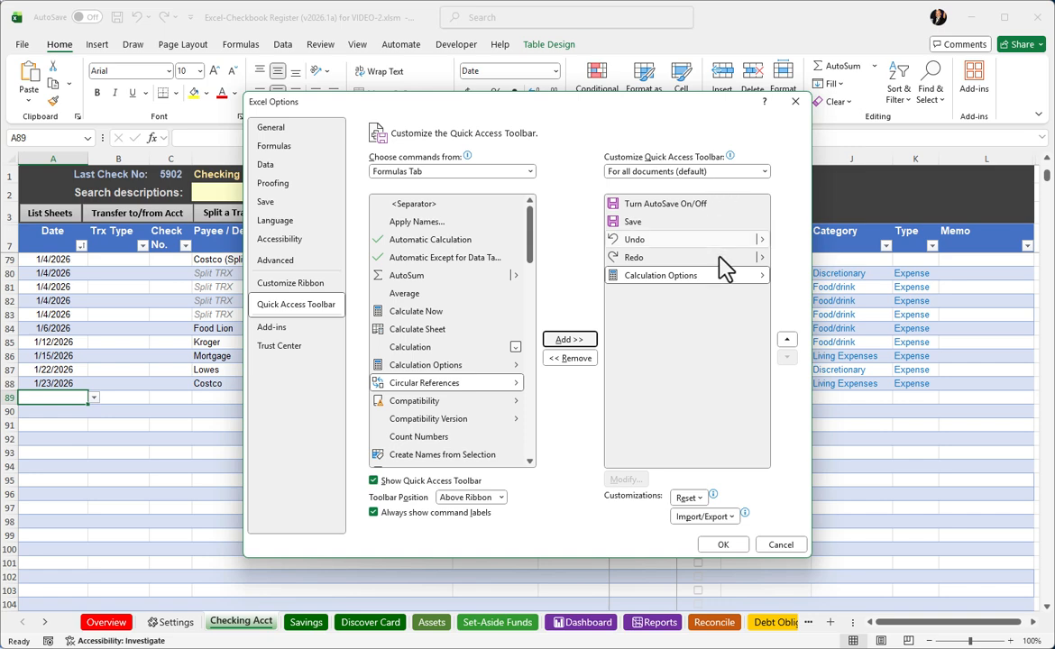
{"action": "left_click", "coordinate": [722, 544]}
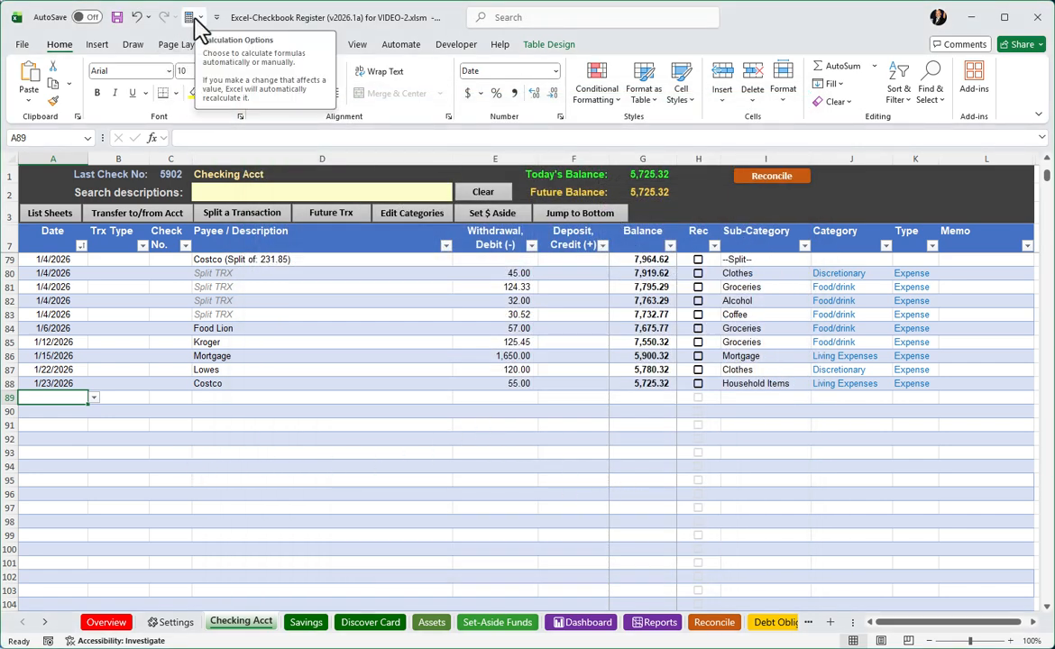
Select the empty date cell in row 89 and set the workbook's calculation mode to Manual.
{"action": "left_click", "coordinate": [398, 450]}
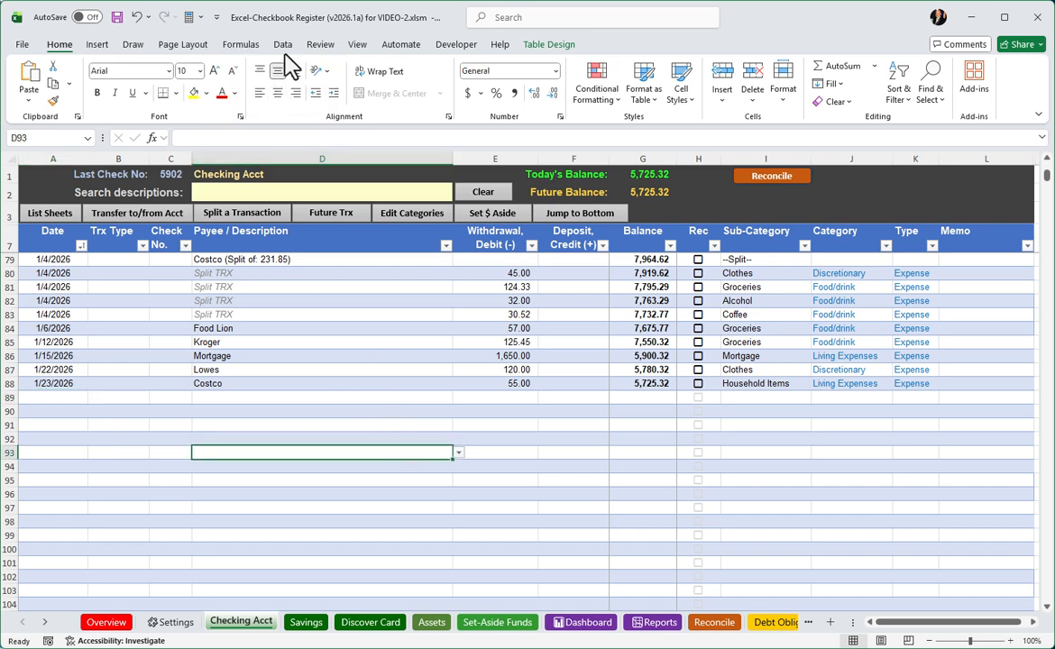
{"action": "left_click", "coordinate": [52, 397]}
{"action": "left_click", "coordinate": [195, 19]}
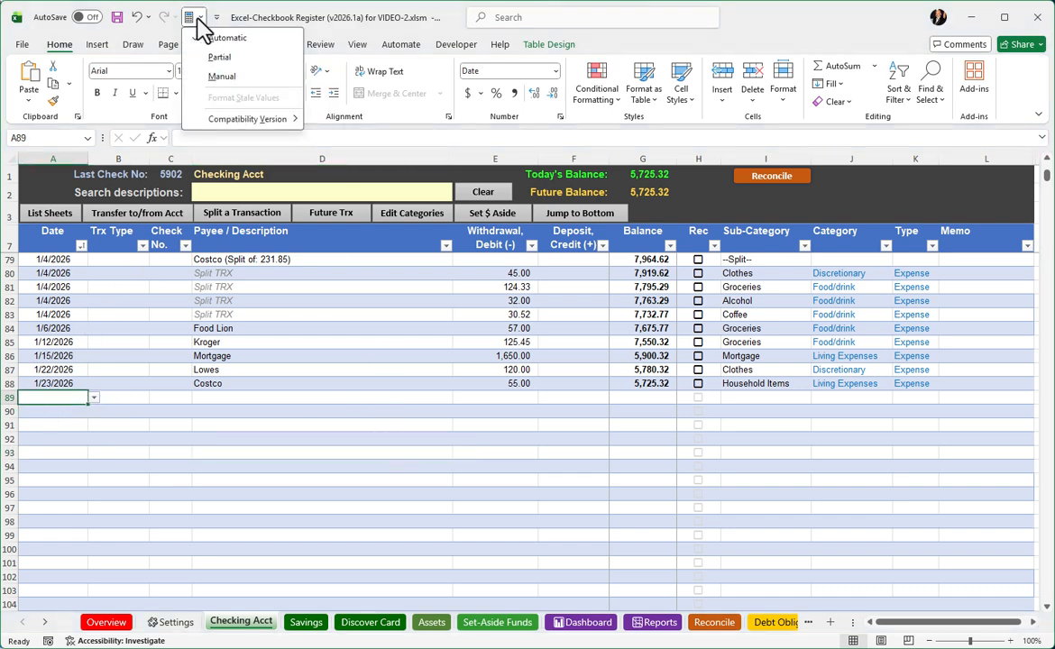
{"action": "left_click", "coordinate": [222, 77]}
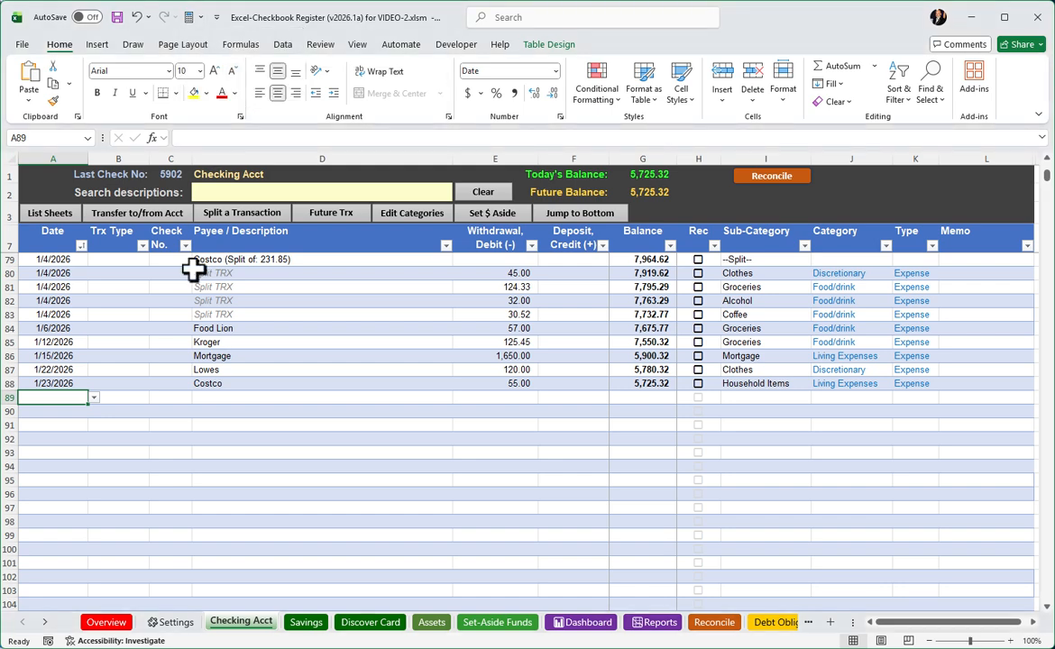
Enter a checking transaction in row 89 dated 1/24/2026 with Food Lion as payee and a 65 withdrawal.
{"action": "type", "text": "1/24"}
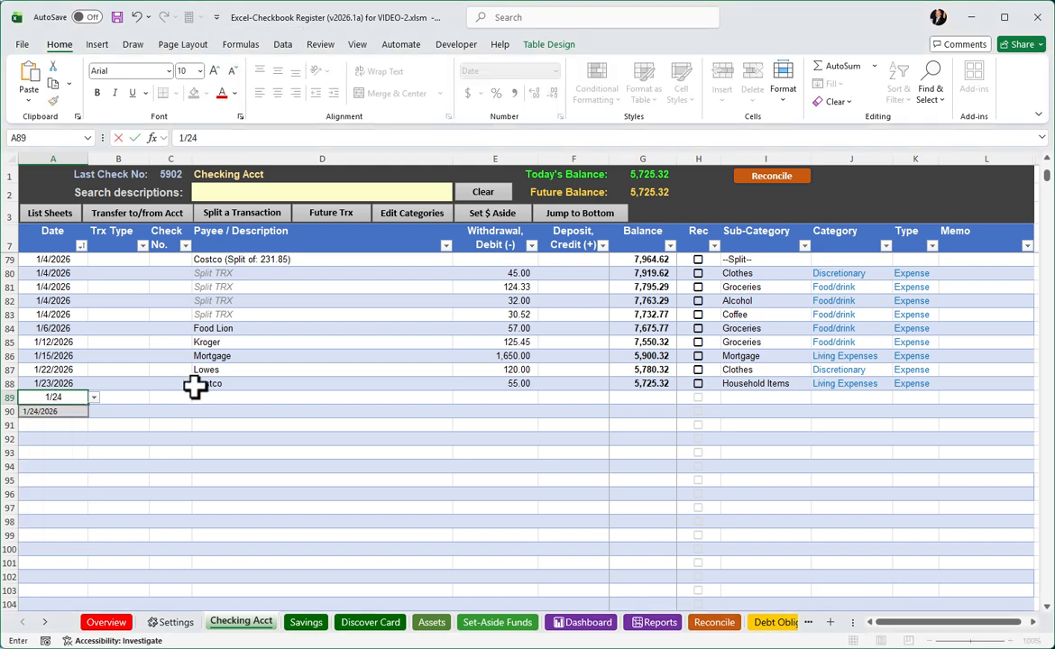
{"action": "key", "text": "Tab"}
{"action": "key", "text": "Tab"}
{"action": "key", "text": "Tab"}
{"action": "type", "text": "fo"}
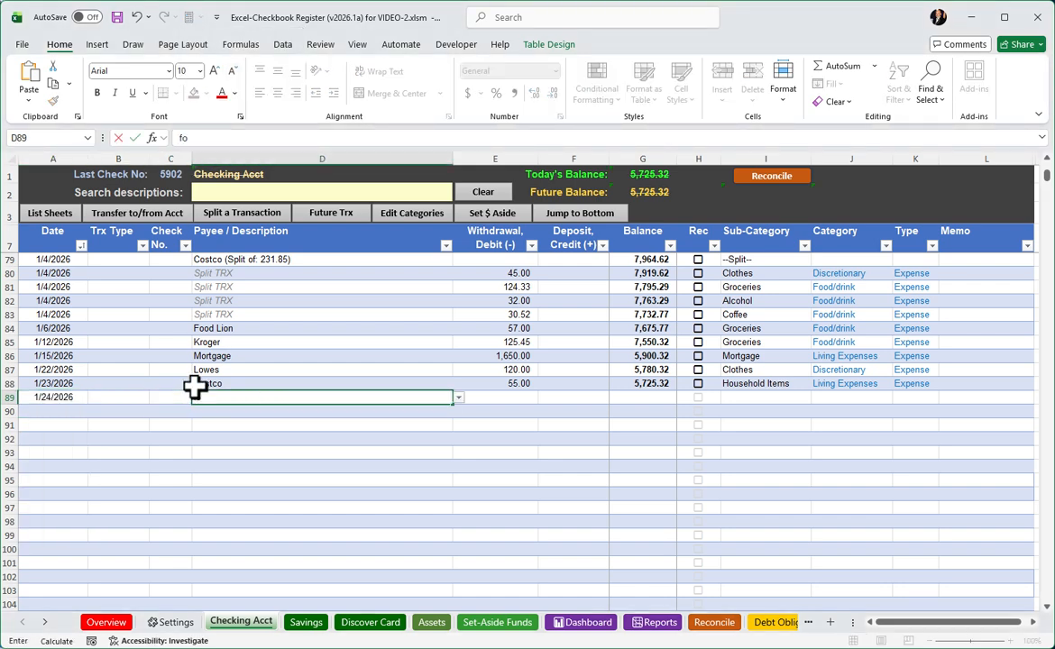
{"action": "type", "text": "d"}
{"action": "key", "text": "BackSpace"}
{"action": "key", "text": "Tab"}
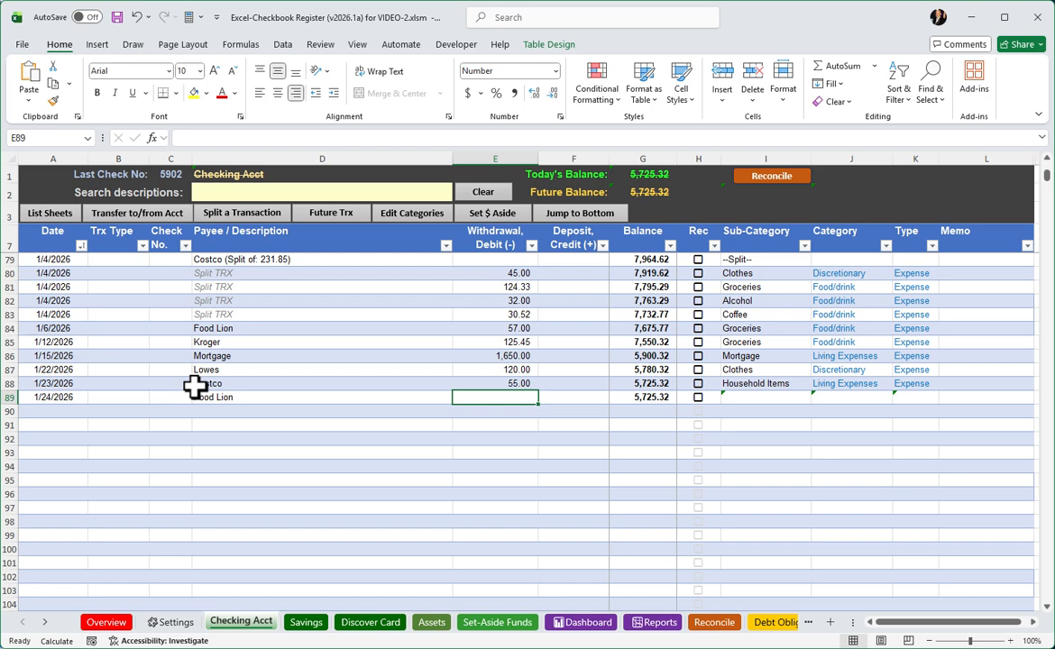
{"action": "type", "text": "65"}
{"action": "key", "text": "Tab"}
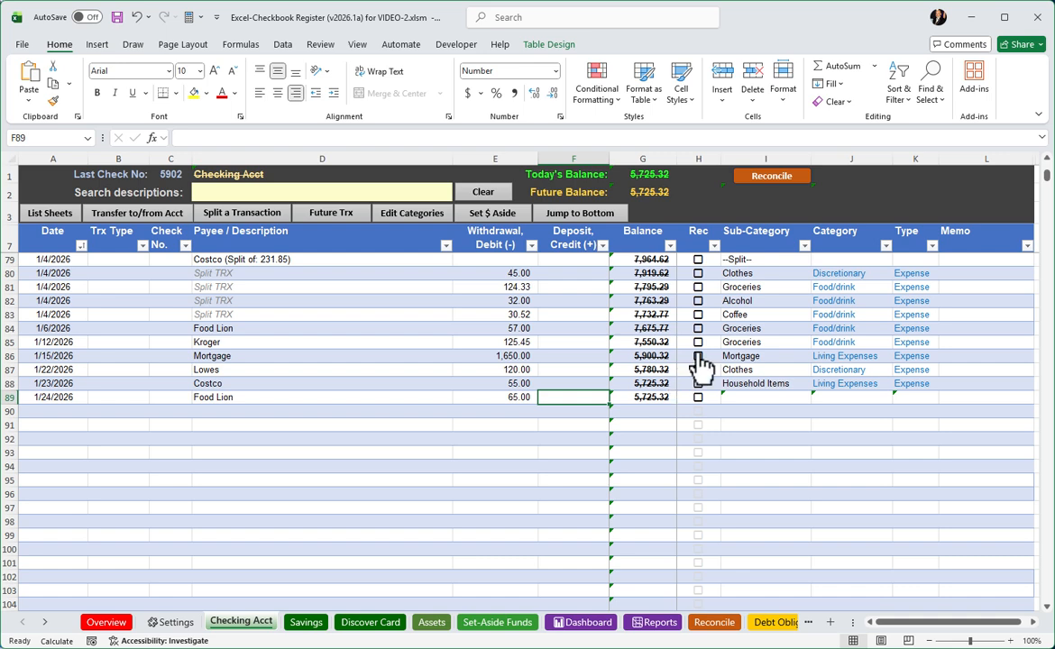
Set the workbook's calculation mode back to Automatic after the Food Lion entry.
{"action": "left_click", "coordinate": [192, 17]}
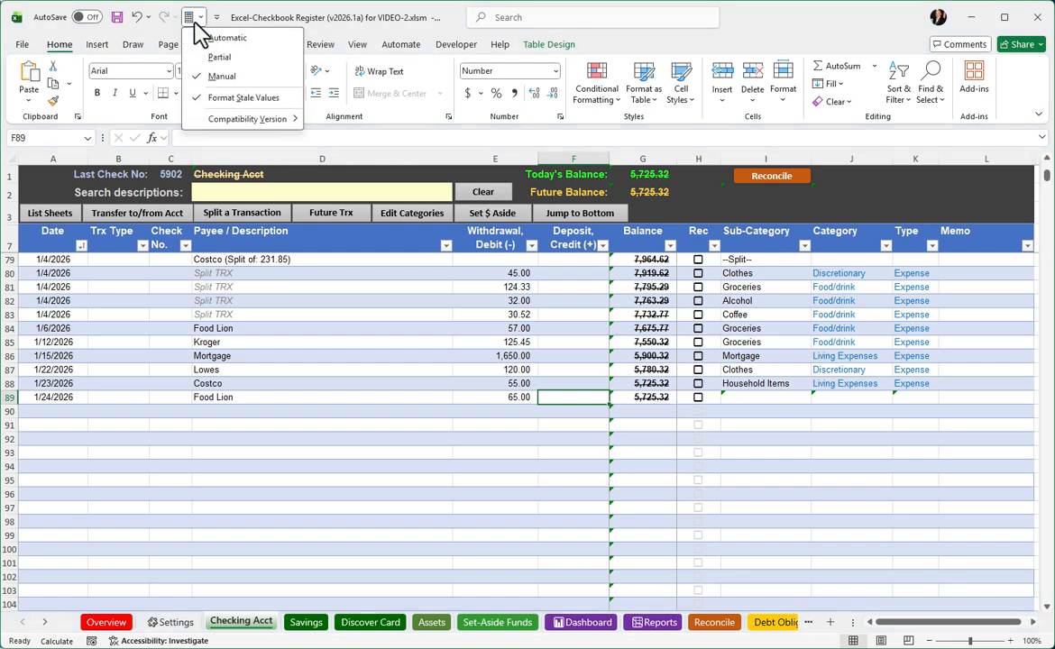
{"action": "left_click", "coordinate": [228, 38]}
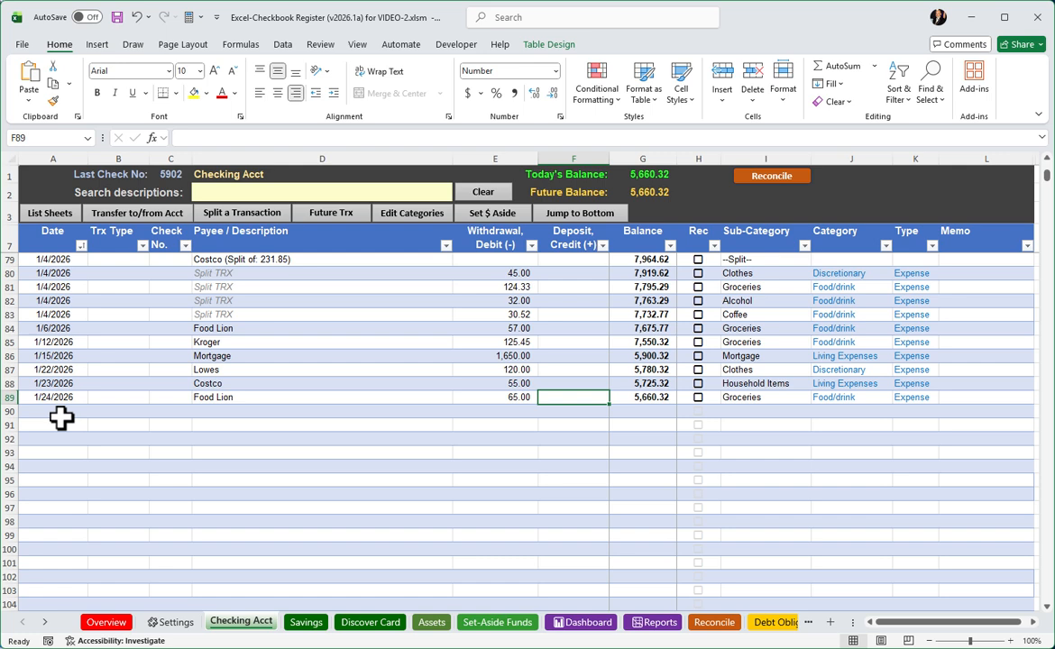
Check the data range covered by the Checking Acct register table without resizing it.
{"action": "left_click", "coordinate": [419, 426]}
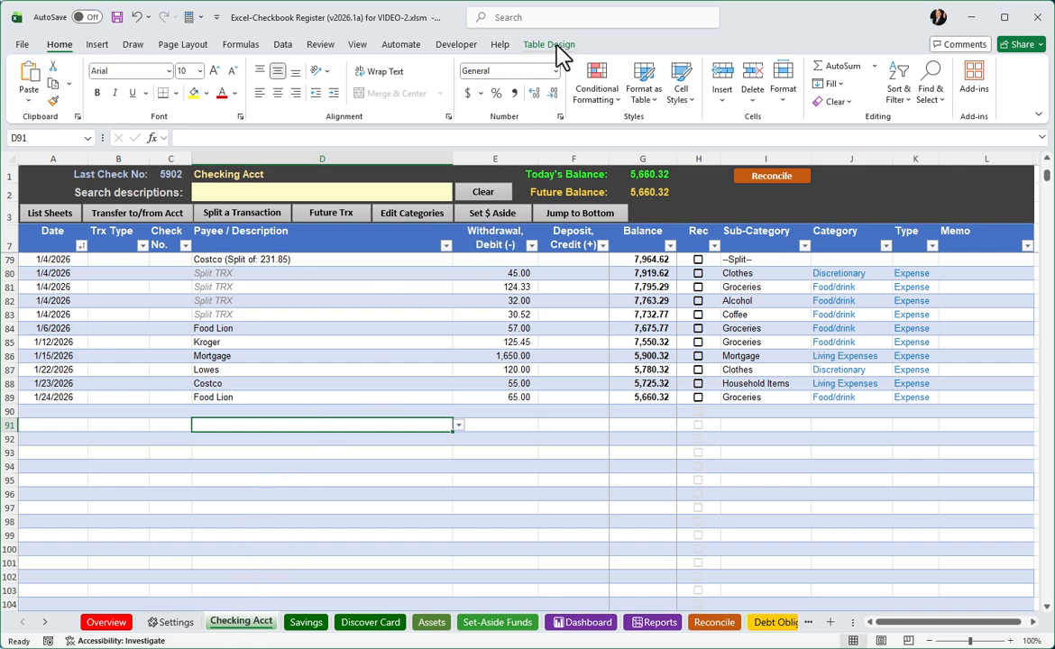
{"action": "left_click", "coordinate": [555, 47]}
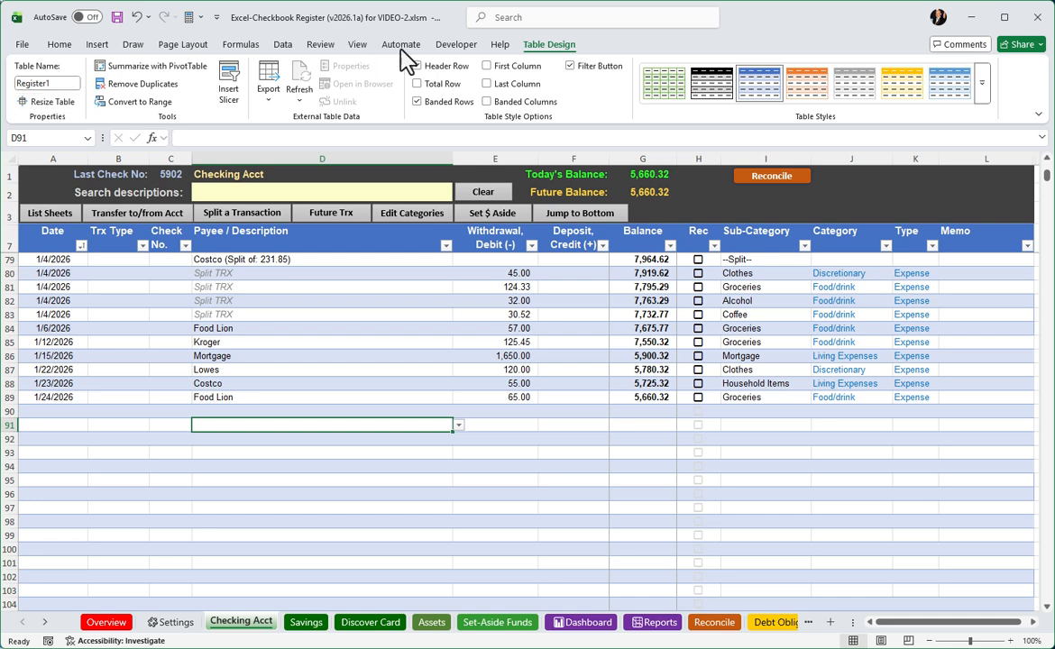
{"action": "left_click", "coordinate": [49, 102]}
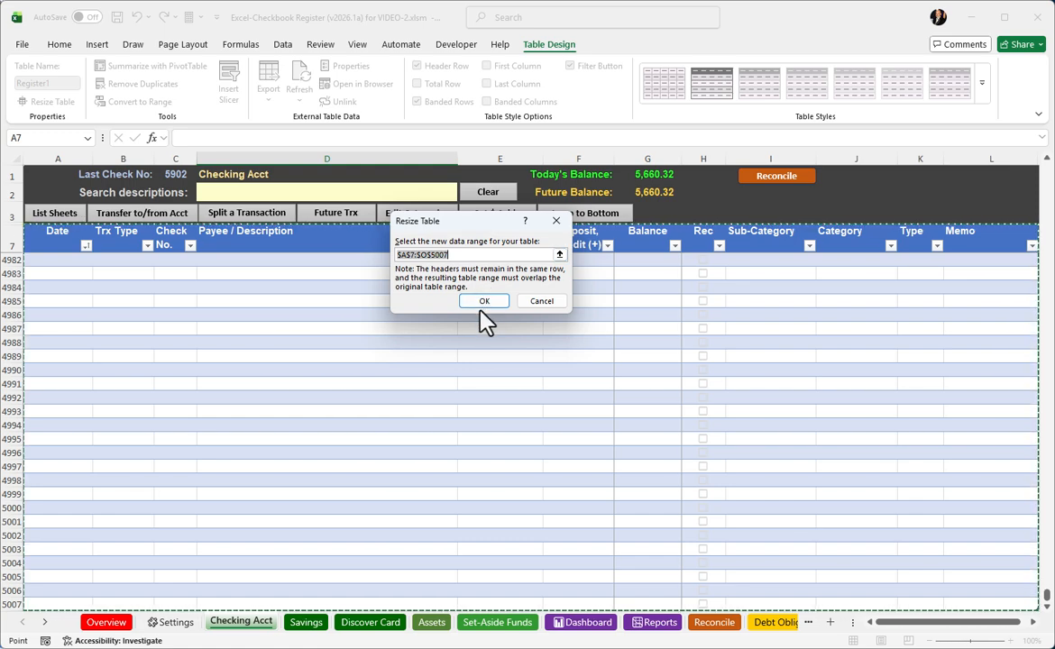
{"action": "left_click", "coordinate": [539, 300]}
{"action": "left_click", "coordinate": [452, 376]}
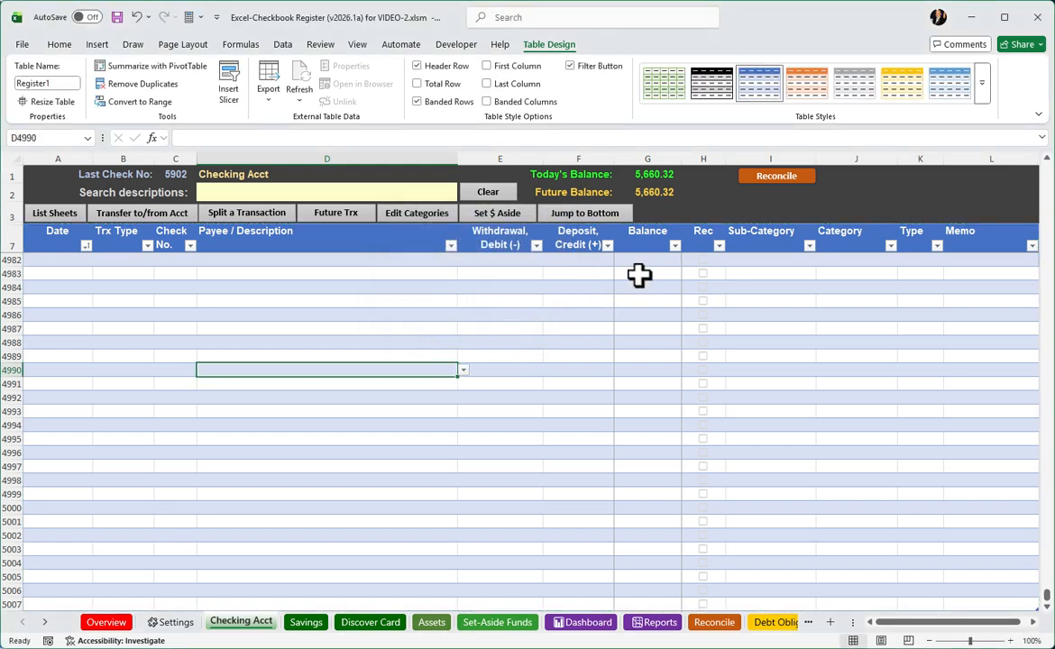
Inspect the Balance, Category and Type formulas in empty row 4983 of the Checking Acct register.
{"action": "left_click", "coordinate": [636, 275]}
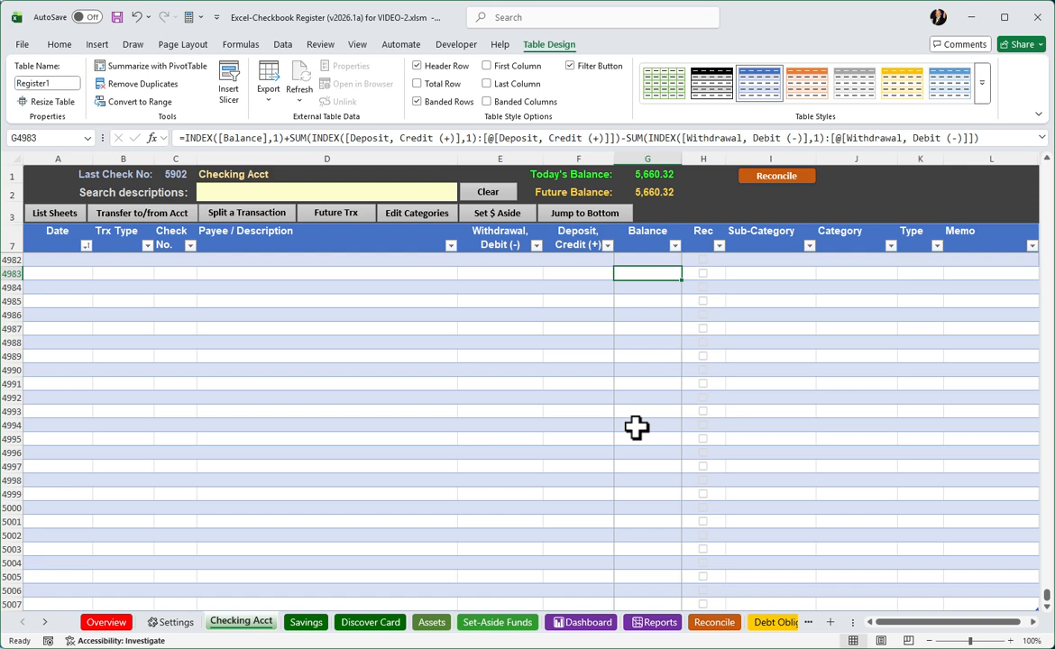
{"action": "left_click", "coordinate": [833, 277]}
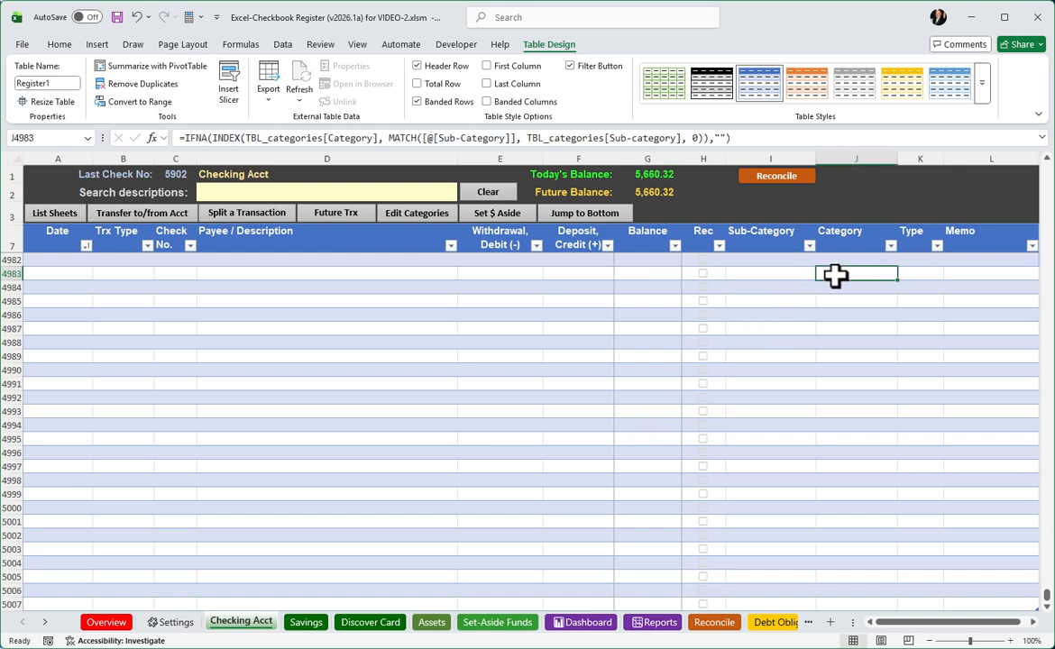
{"action": "left_click", "coordinate": [908, 274]}
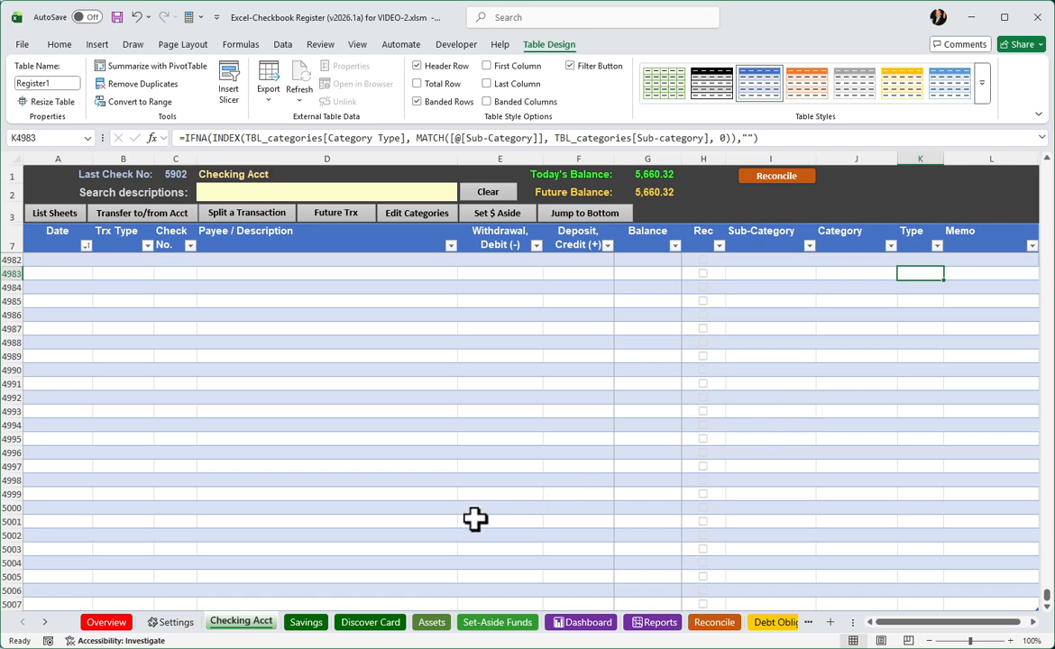
Switch to the Register12 sheet using the workbook's sheet list.
{"action": "left_click", "coordinate": [54, 213]}
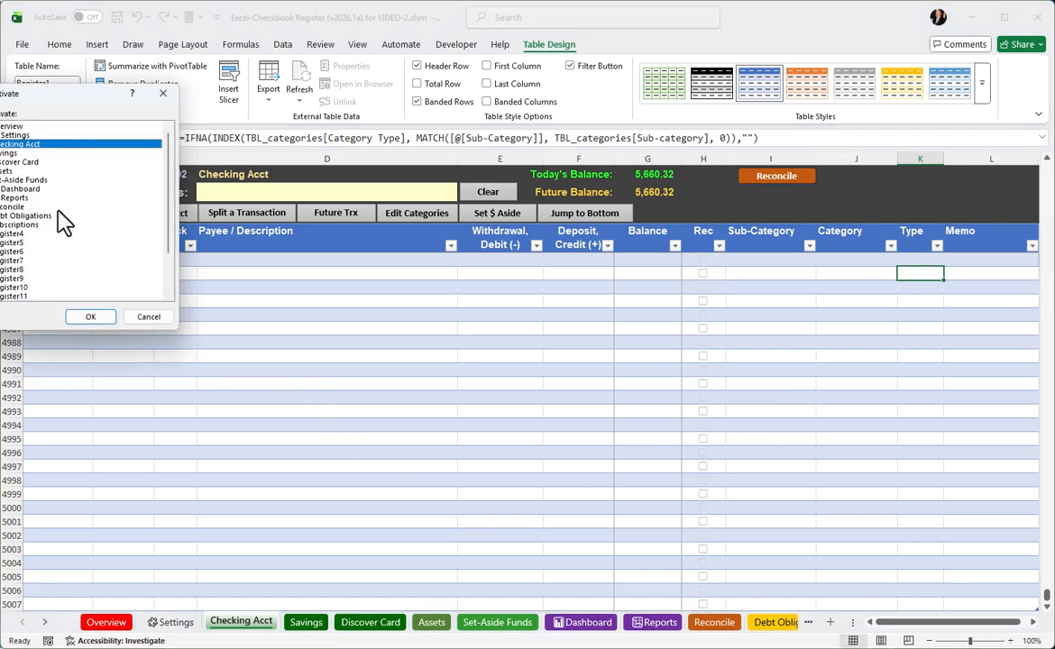
{"action": "left_click_drag", "start_coordinate": [84, 95], "coordinate": [228, 142]}
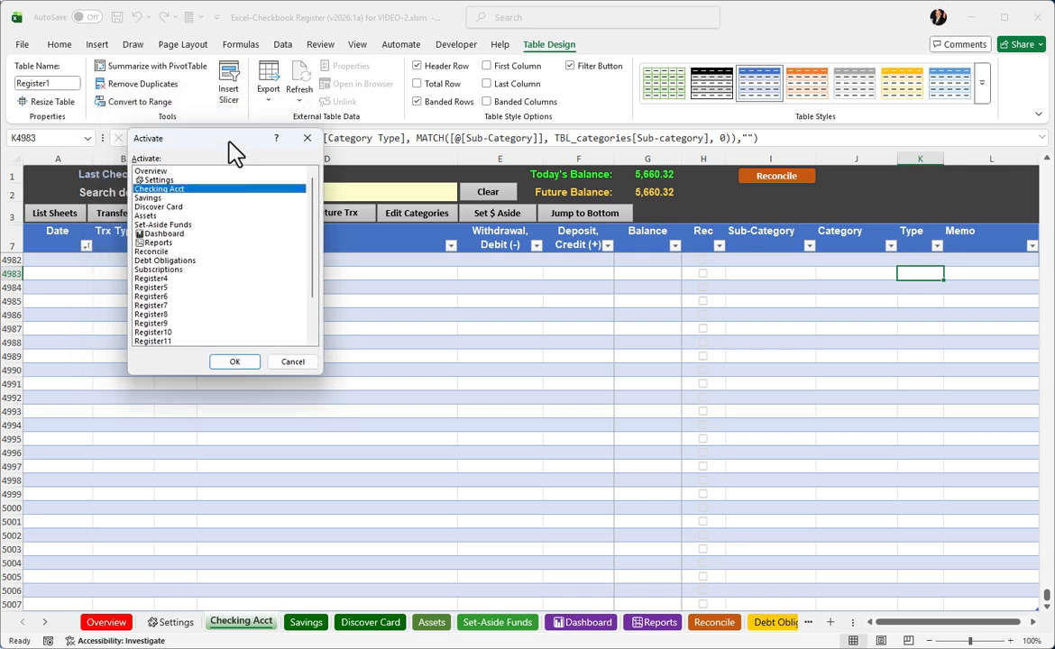
{"action": "scroll", "coordinate": [178, 329], "scroll_direction": "down", "scroll_amount": 2}
{"action": "left_click", "coordinate": [179, 315]}
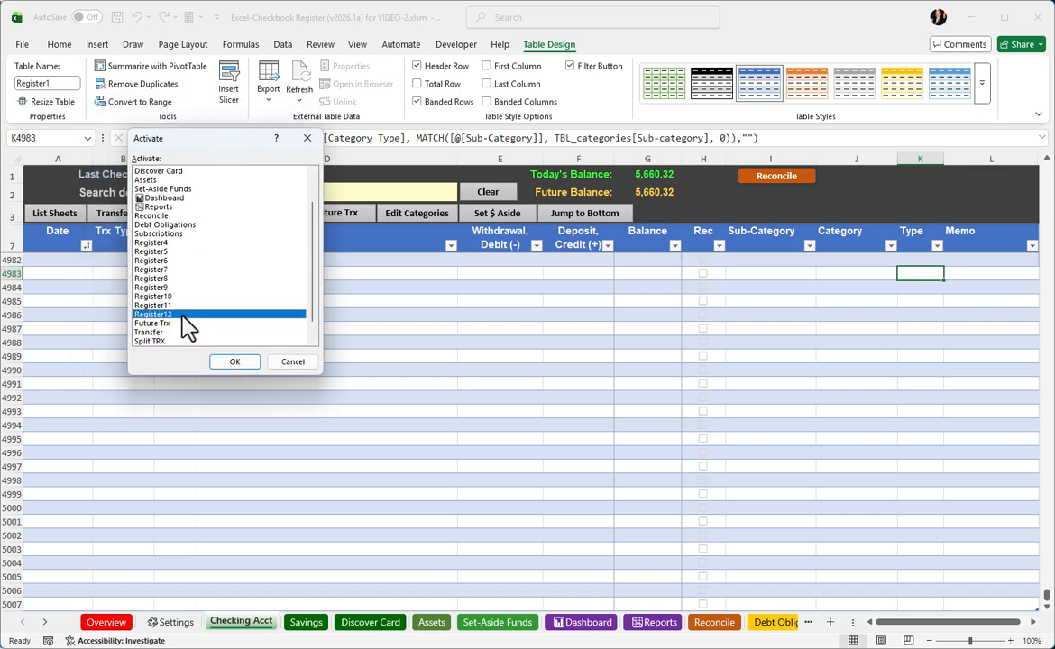
{"action": "left_click", "coordinate": [235, 361]}
Check the data range covered by the Register12 table and leave its size as it is.
{"action": "left_click", "coordinate": [274, 304]}
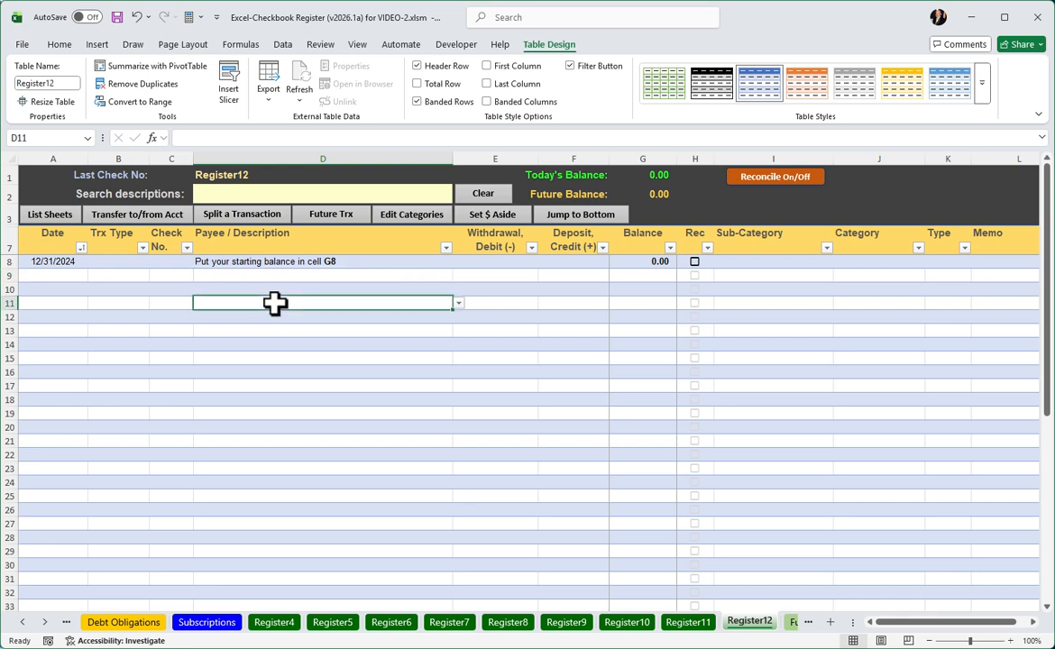
{"action": "left_click", "coordinate": [49, 102]}
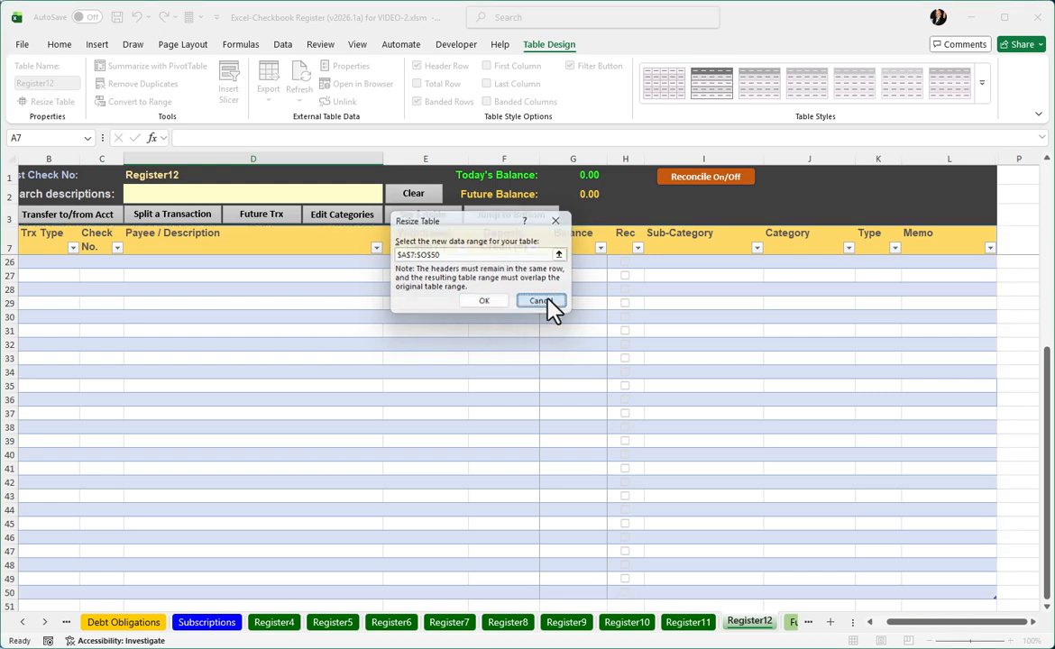
{"action": "left_click", "coordinate": [547, 300]}
{"action": "left_click", "coordinate": [432, 417]}
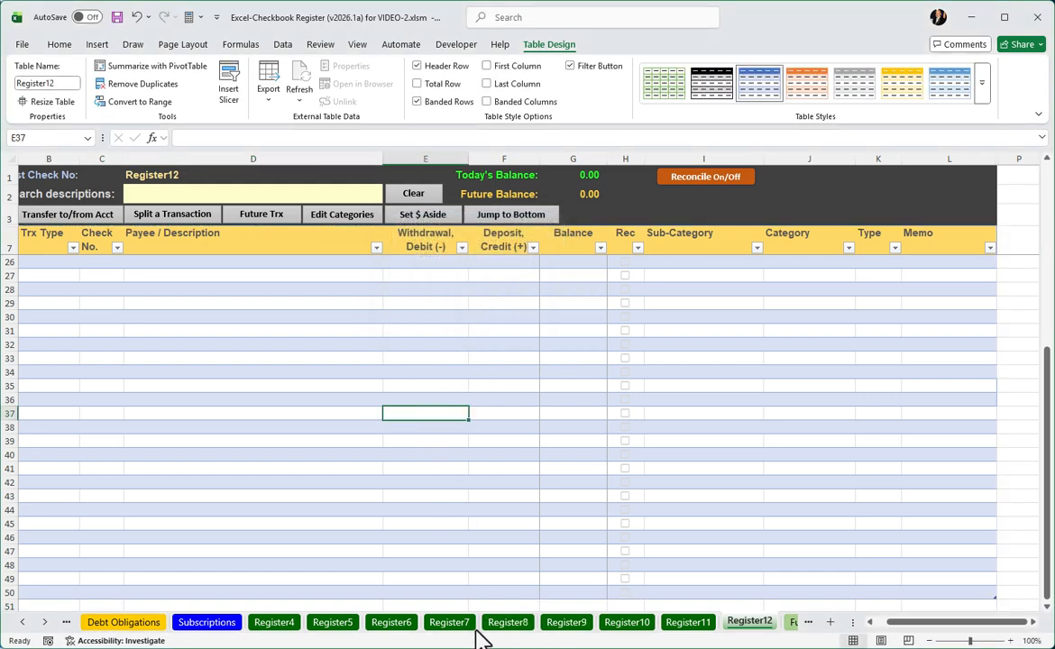
Shrink the Register5 table's range to $A$7:$O$10 and inspect the leftover Sub-Category formula in row 988.
{"action": "left_click", "coordinate": [336, 624]}
{"action": "left_click", "coordinate": [316, 298]}
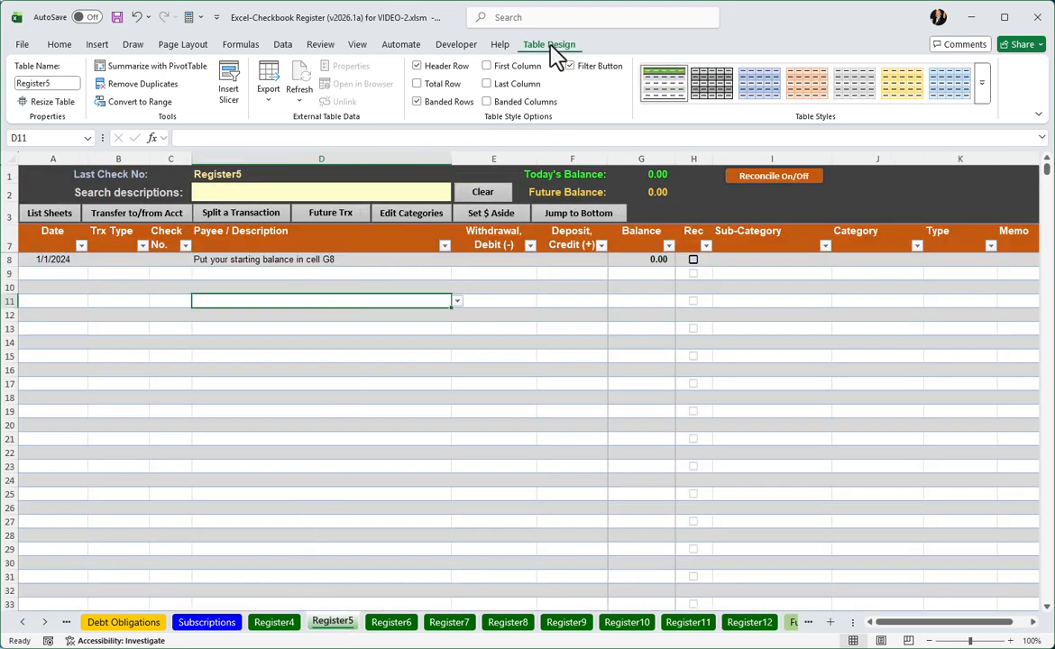
{"action": "left_click", "coordinate": [41, 101]}
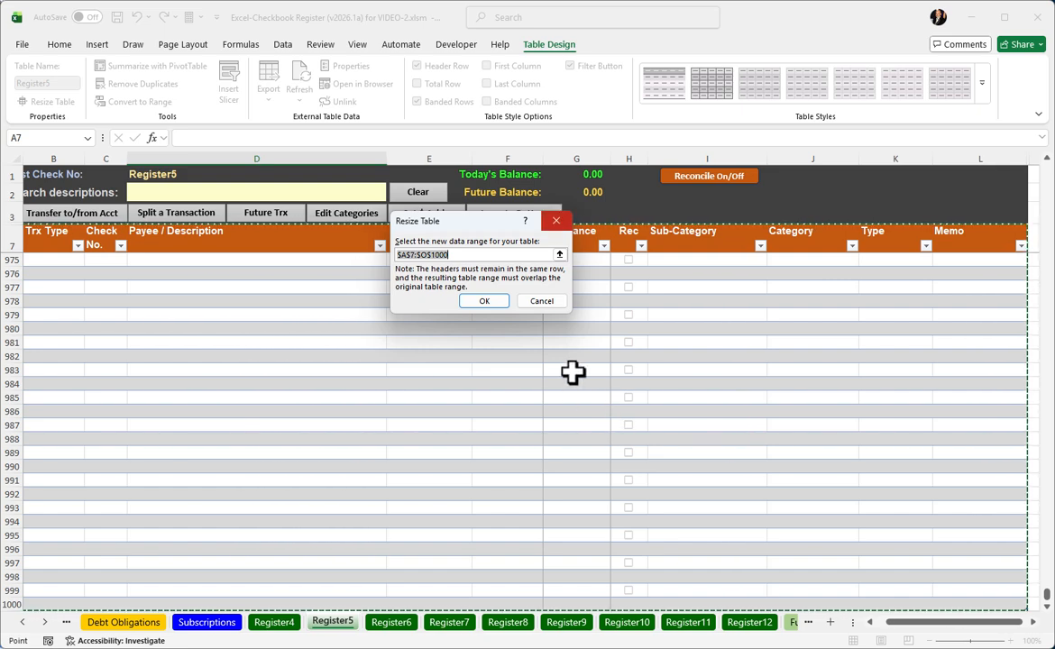
{"action": "left_click", "coordinate": [478, 255]}
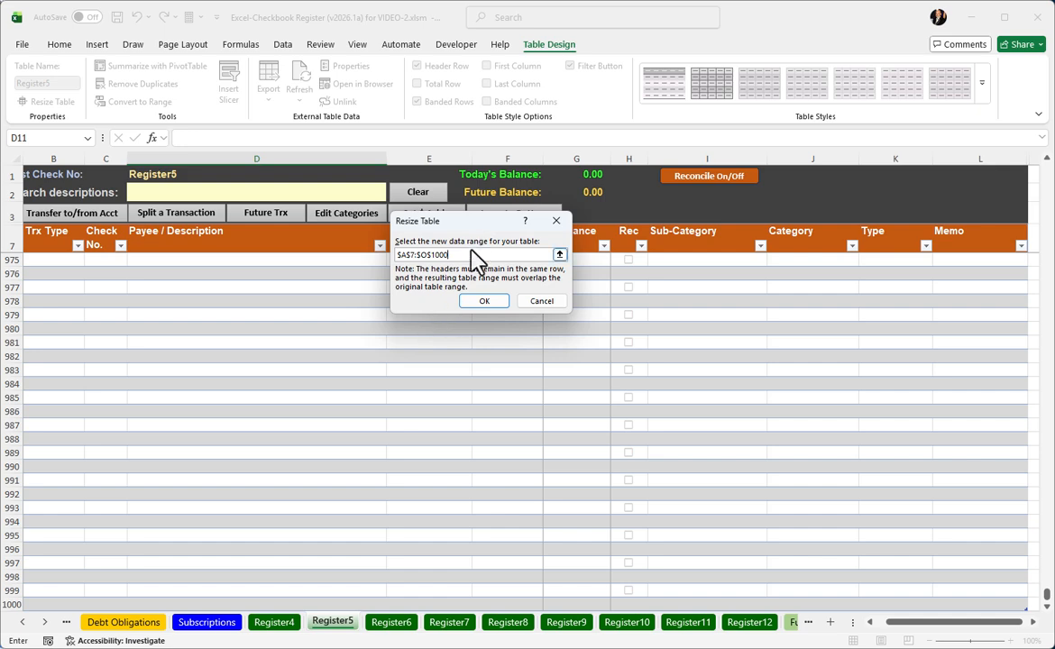
{"action": "key", "text": "BackSpace"}
{"action": "key", "text": "BackSpace"}
{"action": "left_click", "coordinate": [484, 302]}
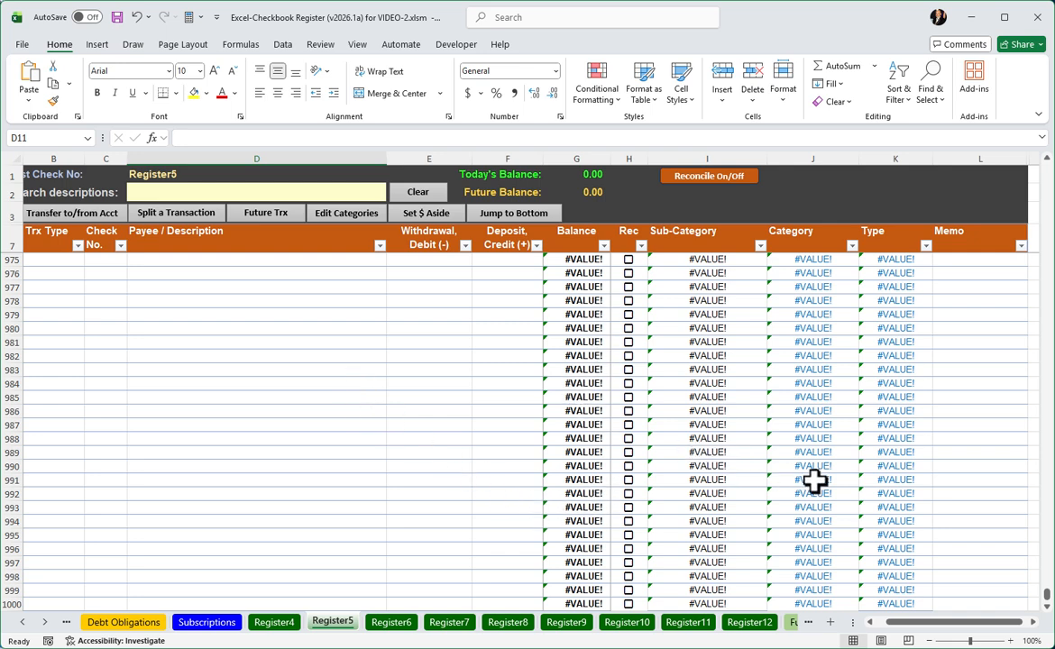
{"action": "left_click", "coordinate": [741, 437]}
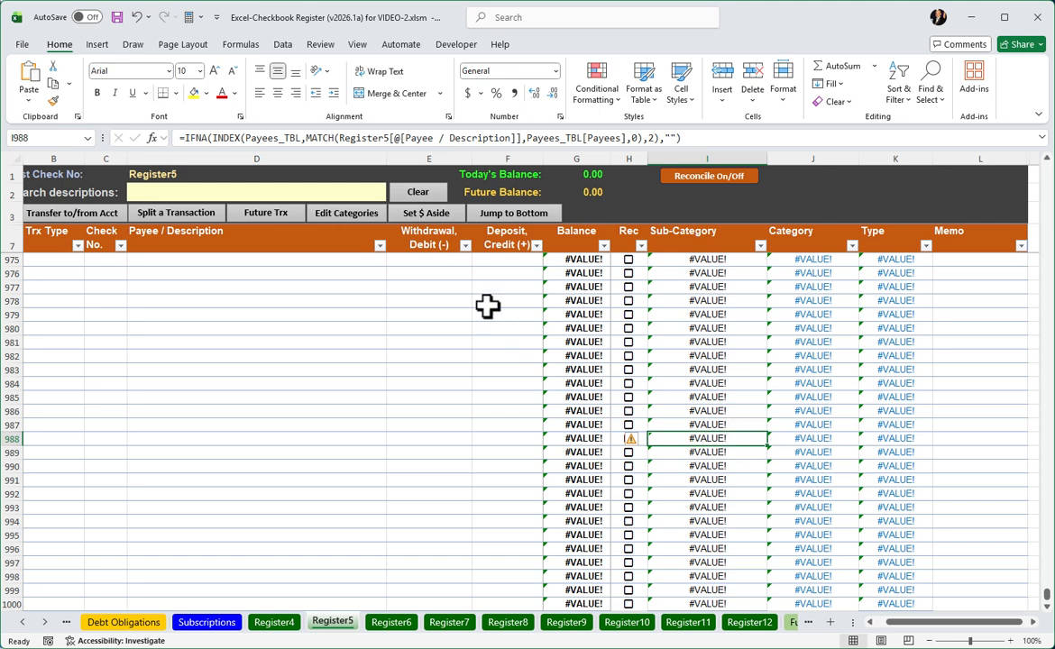
Delete the leftover rows 11 through 1000 below the Register5 table and return to the start of the sheet.
{"action": "left_click_drag", "start_coordinate": [1046, 594], "coordinate": [1047, 605]}
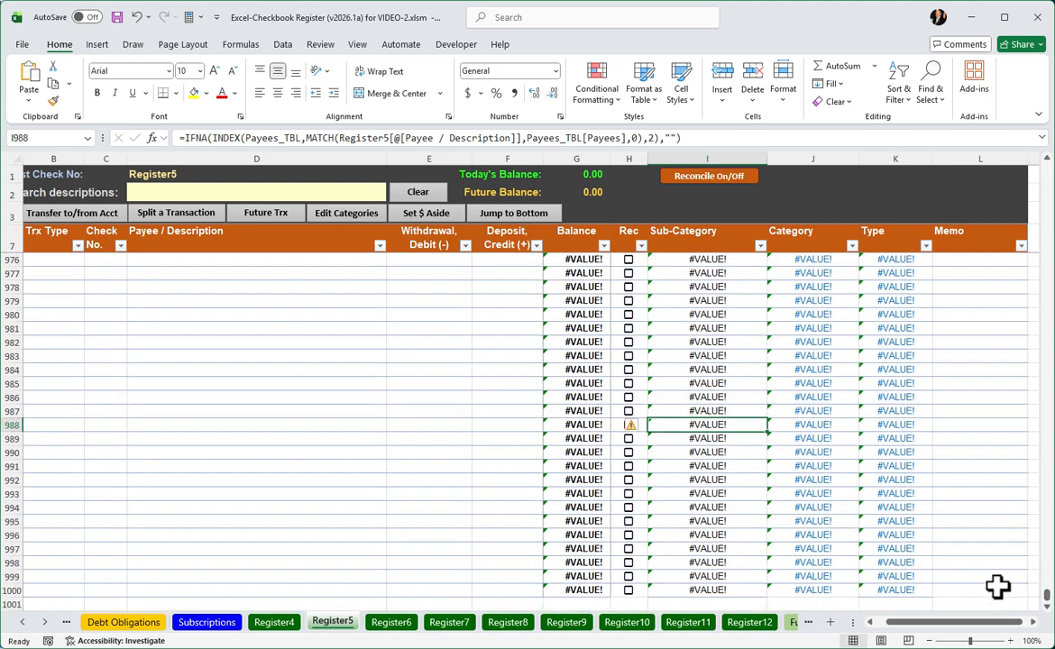
{"action": "left_click", "coordinate": [527, 482]}
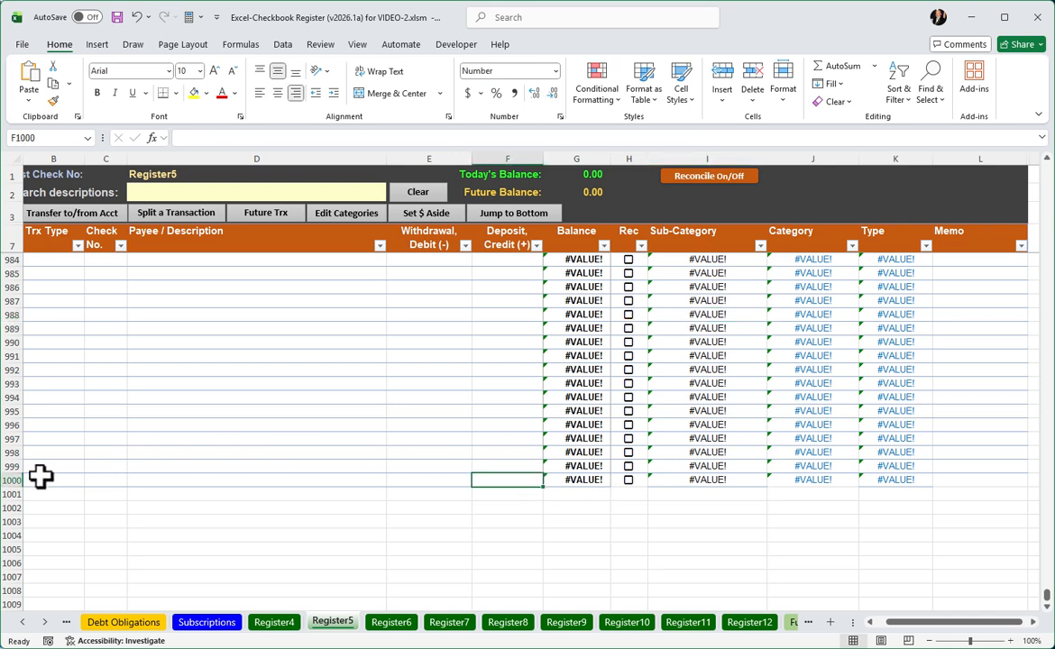
{"action": "left_click", "coordinate": [10, 480]}
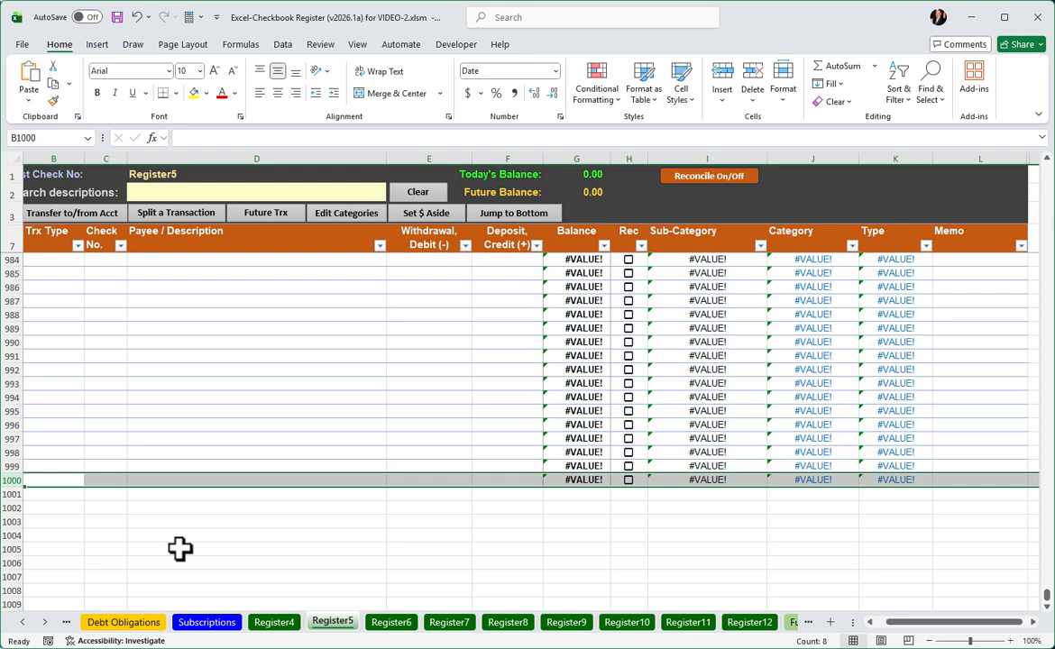
{"action": "left_click_drag", "start_coordinate": [11, 480], "coordinate": [13, 393]}
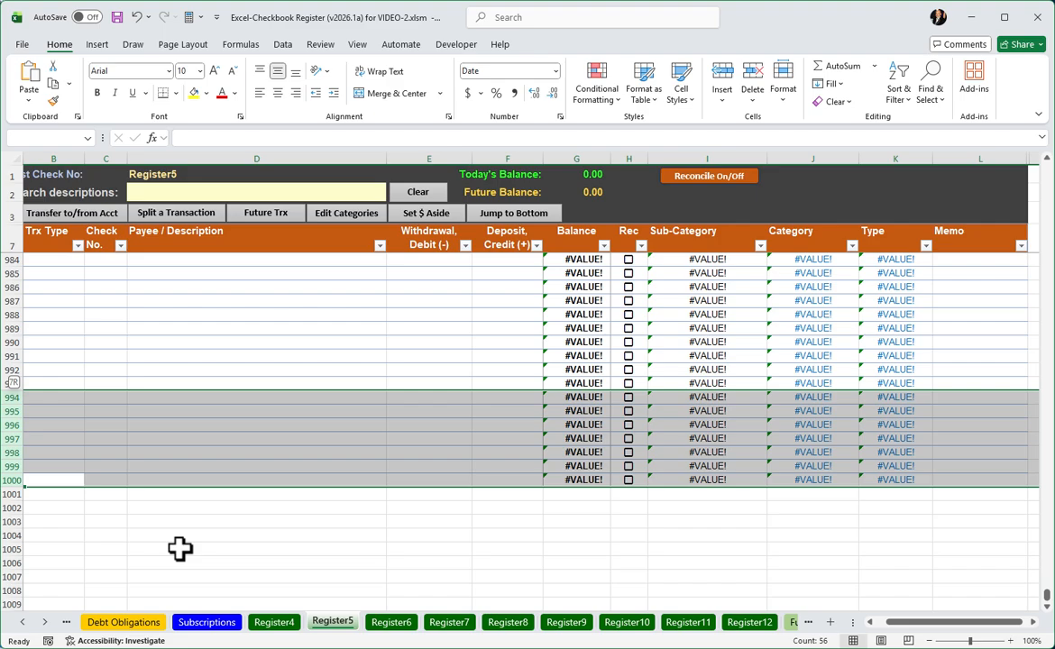
{"action": "scroll", "coordinate": [12, 393], "scroll_direction": "up", "scroll_amount": 9}
{"action": "scroll", "coordinate": [13, 393], "scroll_direction": "up", "scroll_amount": 20}
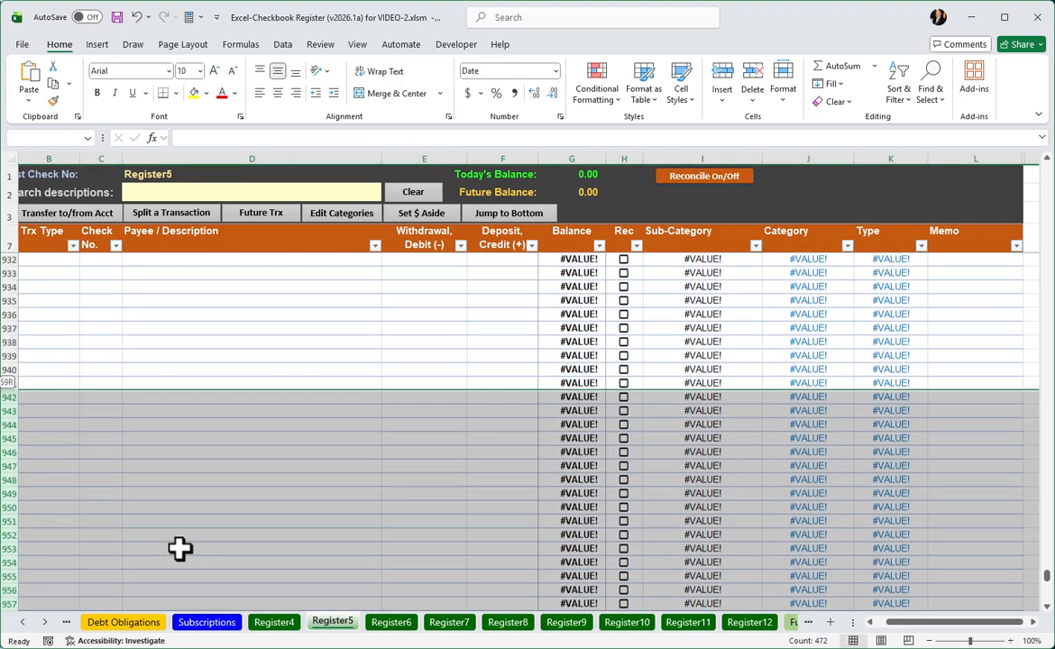
{"action": "scroll", "coordinate": [13, 394], "scroll_direction": "up", "scroll_amount": 20}
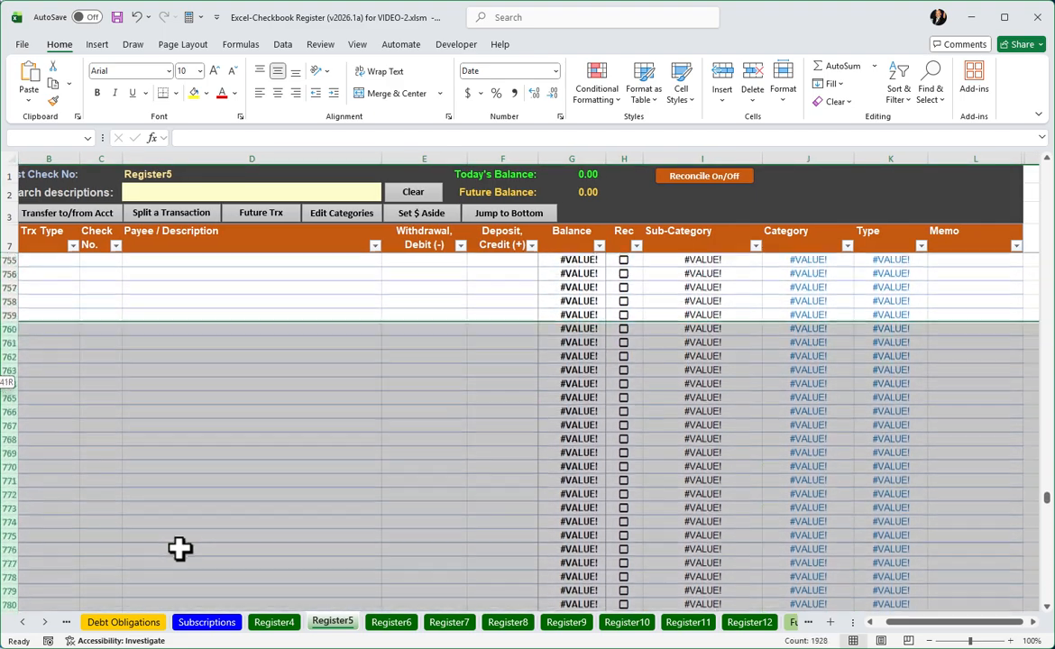
{"action": "scroll", "coordinate": [13, 393], "scroll_direction": "up", "scroll_amount": 20}
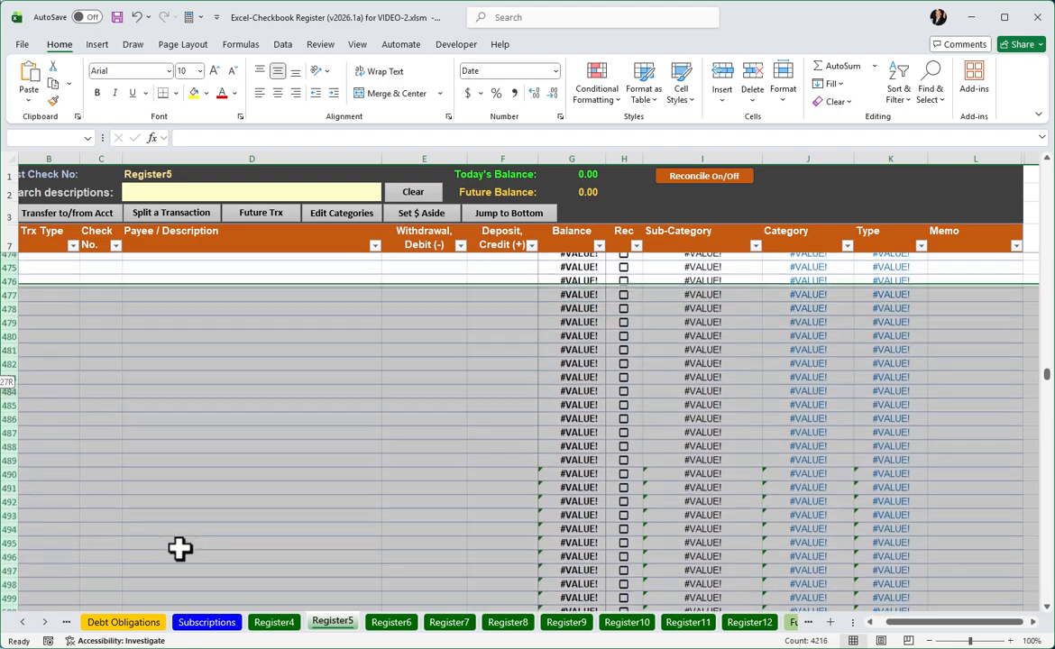
{"action": "scroll", "coordinate": [179, 548], "scroll_direction": "up", "scroll_amount": 20}
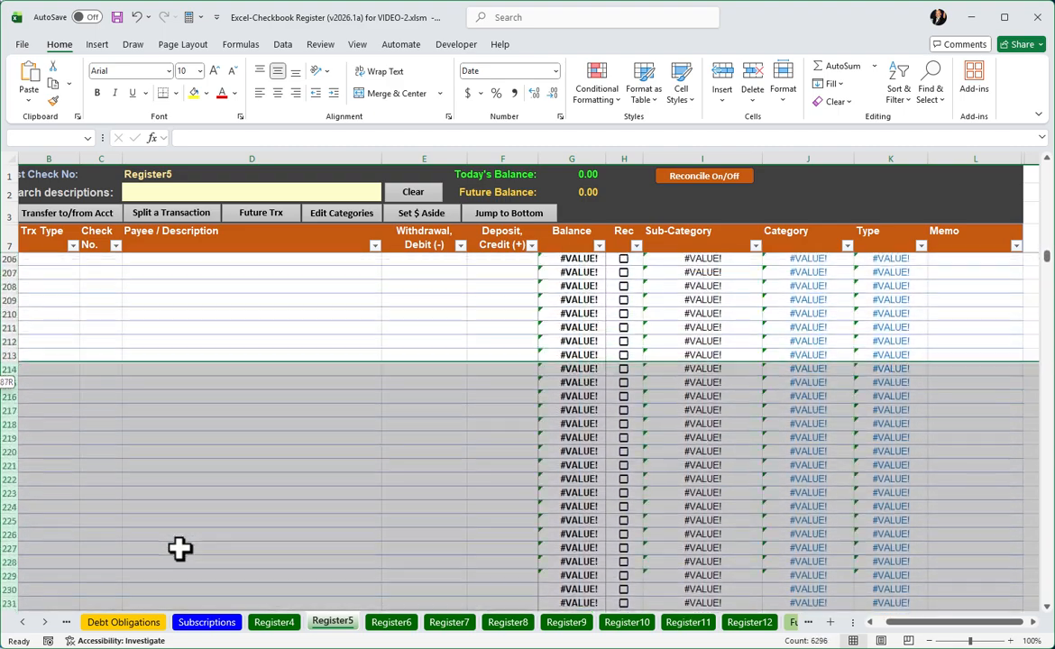
{"action": "scroll", "coordinate": [179, 549], "scroll_direction": "up", "scroll_amount": 17}
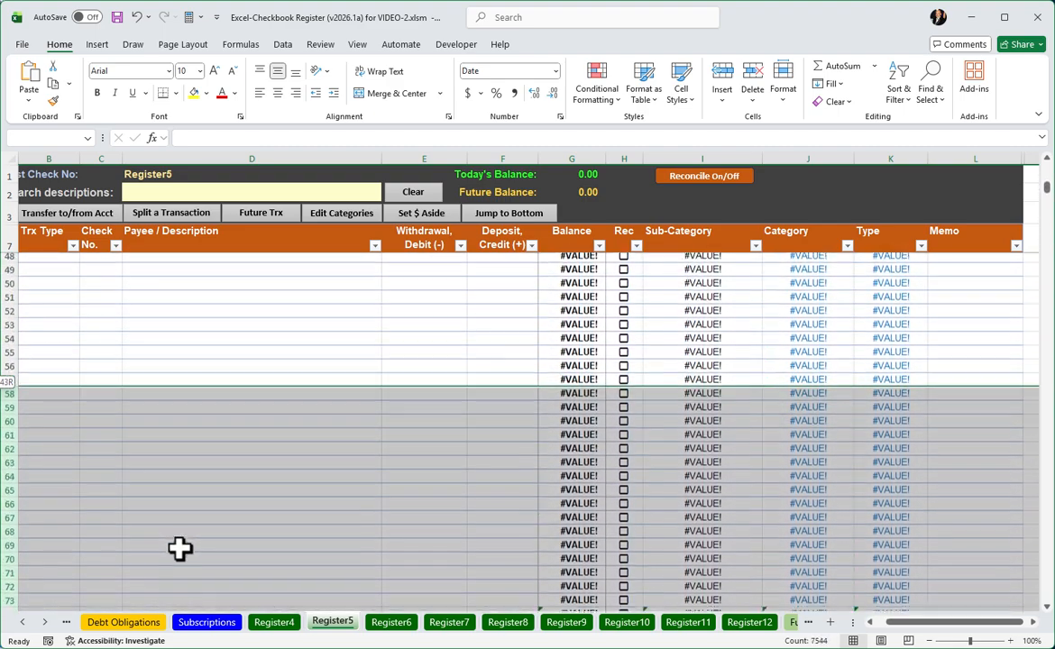
{"action": "scroll", "coordinate": [179, 549], "scroll_direction": "up", "scroll_amount": 5}
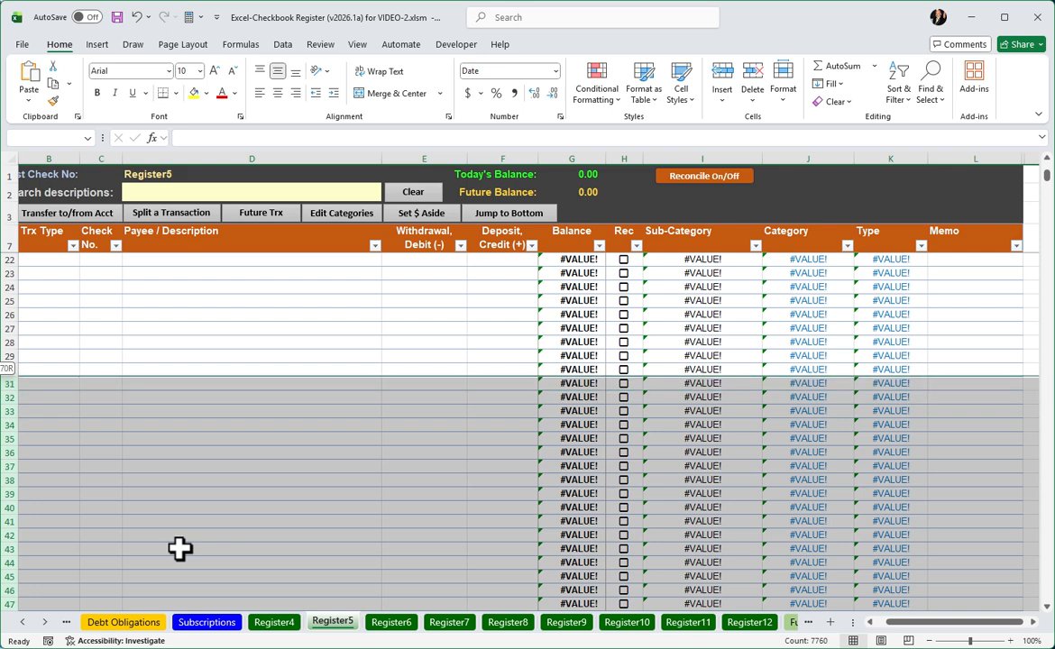
{"action": "key", "text": "shift+Down"}
{"action": "key", "text": "shift+Down"}
{"action": "key", "text": "shift+Down"}
{"action": "key", "text": "shift+Down"}
{"action": "key", "text": "shift+Down"}
{"action": "key", "text": "shift+Down"}
{"action": "key", "text": "shift+Down"}
{"action": "key", "text": "shift+Down"}
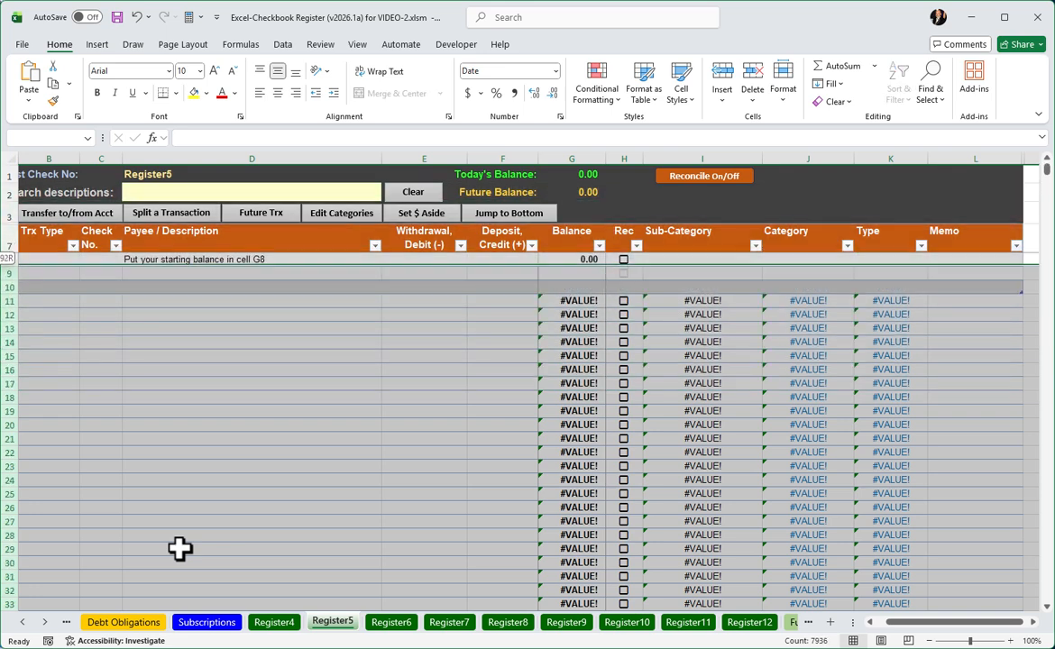
{"action": "key", "text": "shift+Up"}
{"action": "key", "text": "shift+Up"}
{"action": "key", "text": "shift+Up"}
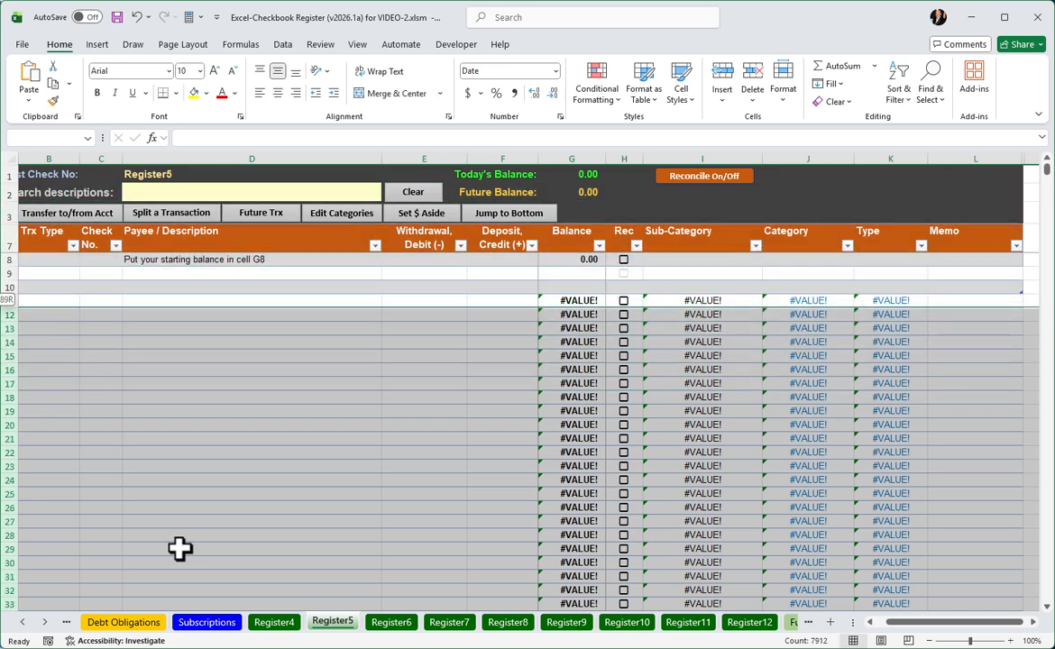
{"action": "right_click", "coordinate": [247, 344]}
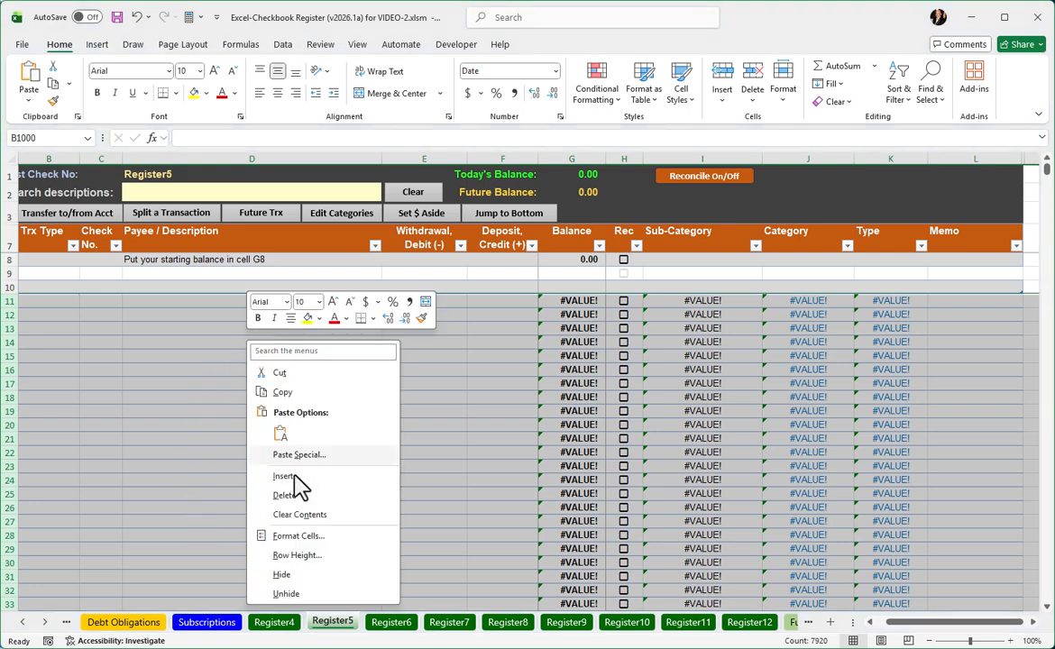
{"action": "left_click", "coordinate": [285, 494]}
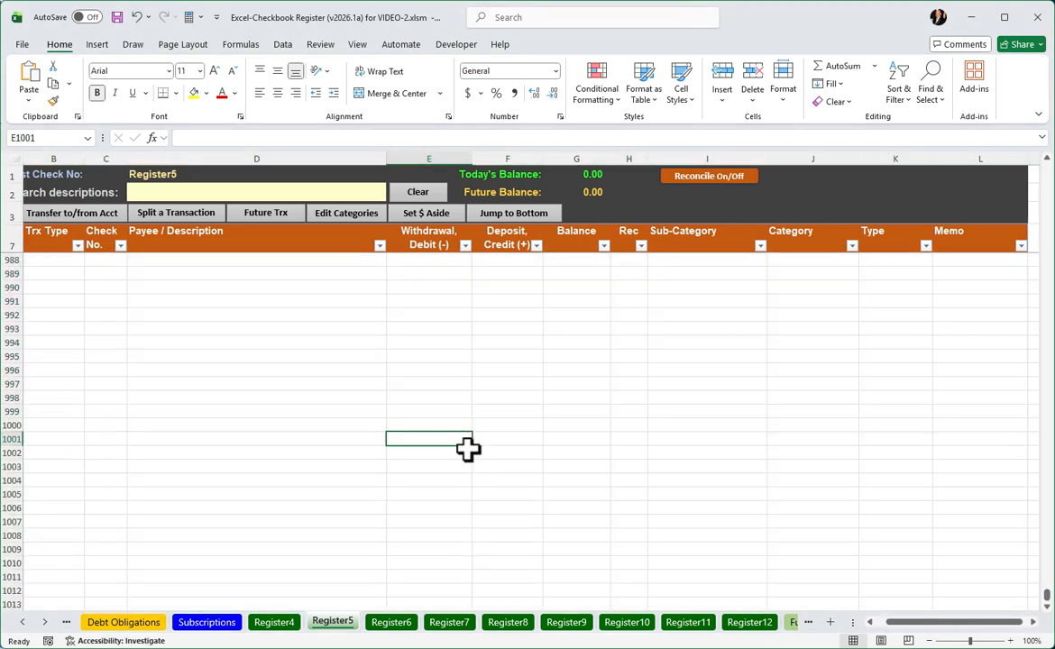
{"action": "key", "text": "ctrl+Home"}
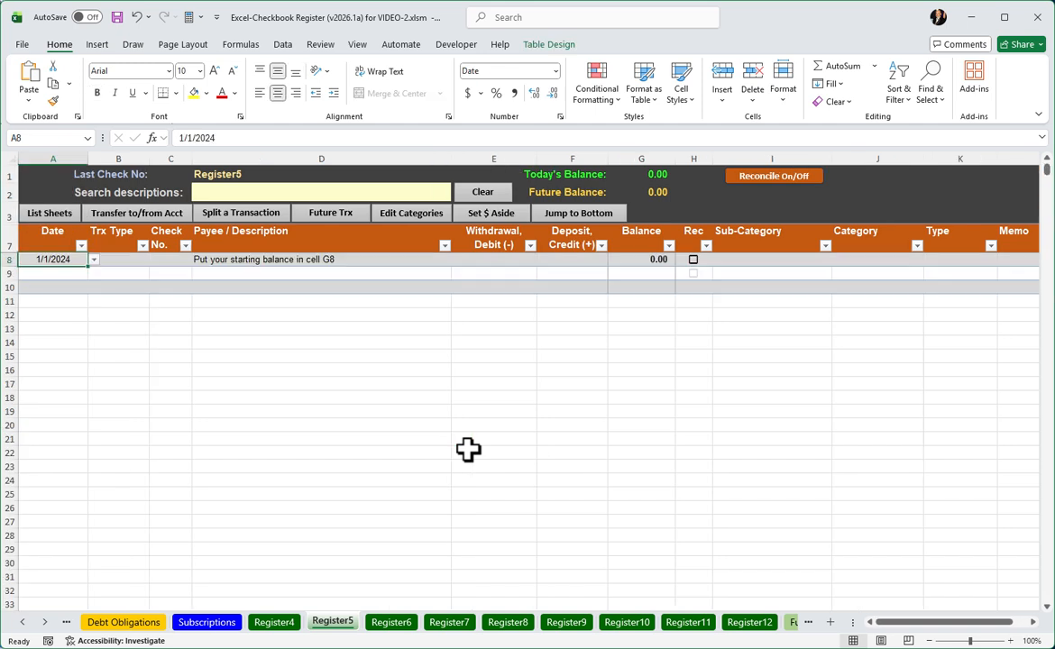
Extend the Register5 table's range to $A$7:$O$20 and check the Balance formula in rows 20 and 9.
{"action": "left_click", "coordinate": [300, 285]}
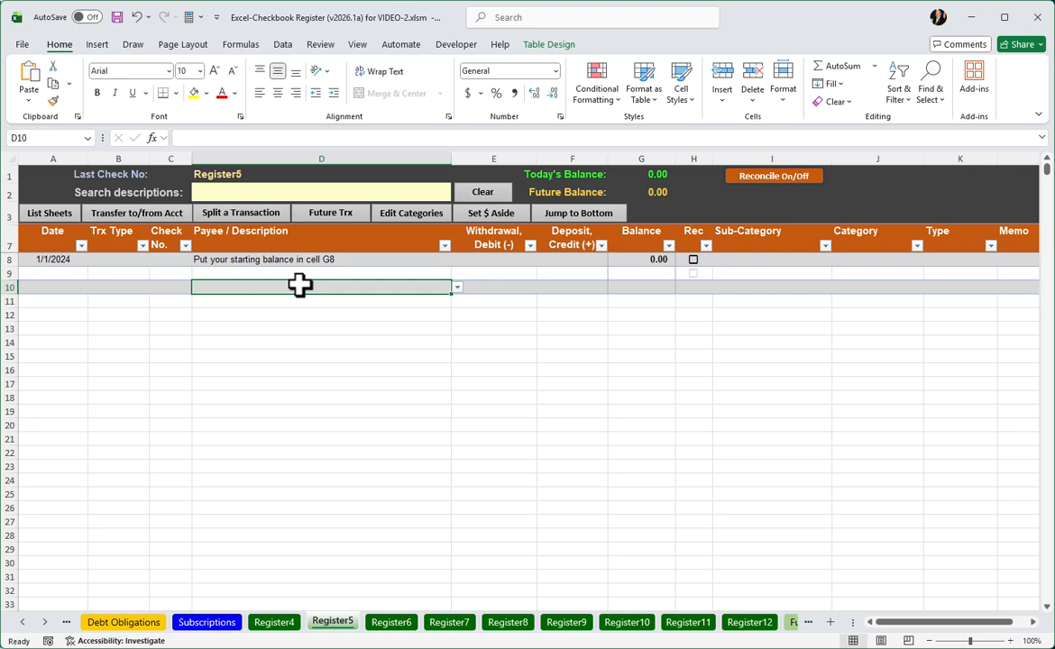
{"action": "left_click", "coordinate": [561, 45]}
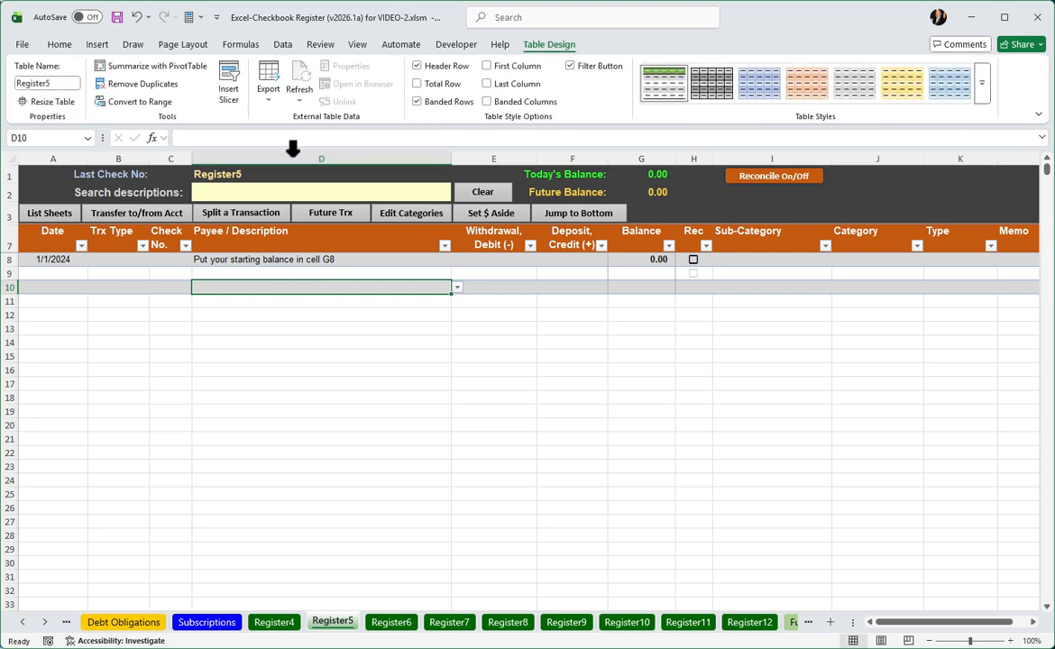
{"action": "left_click", "coordinate": [54, 102]}
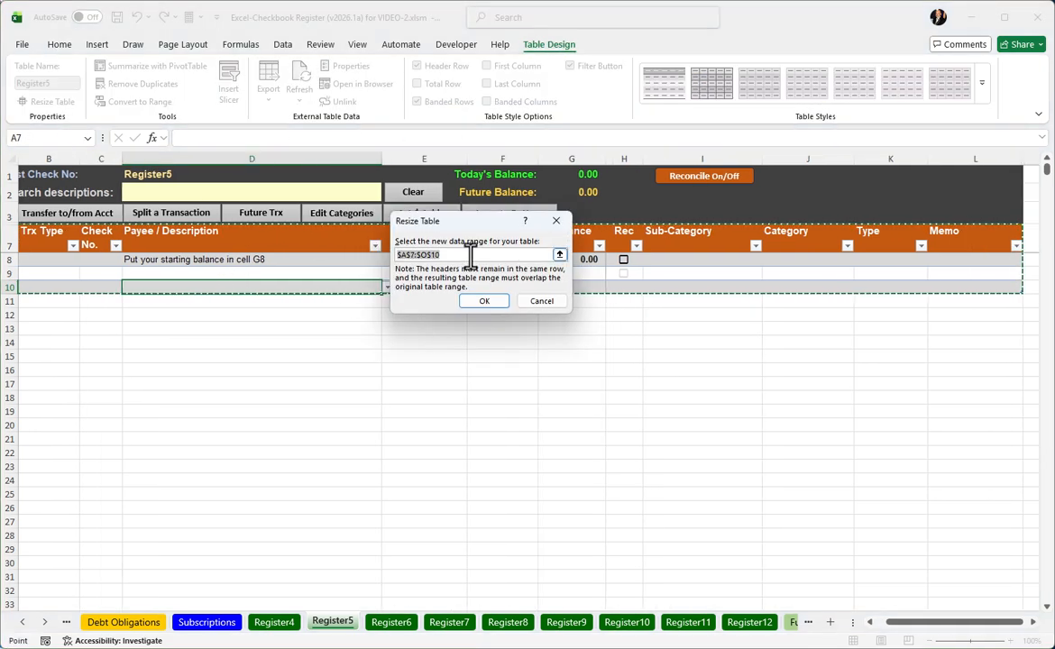
{"action": "left_click", "coordinate": [457, 256]}
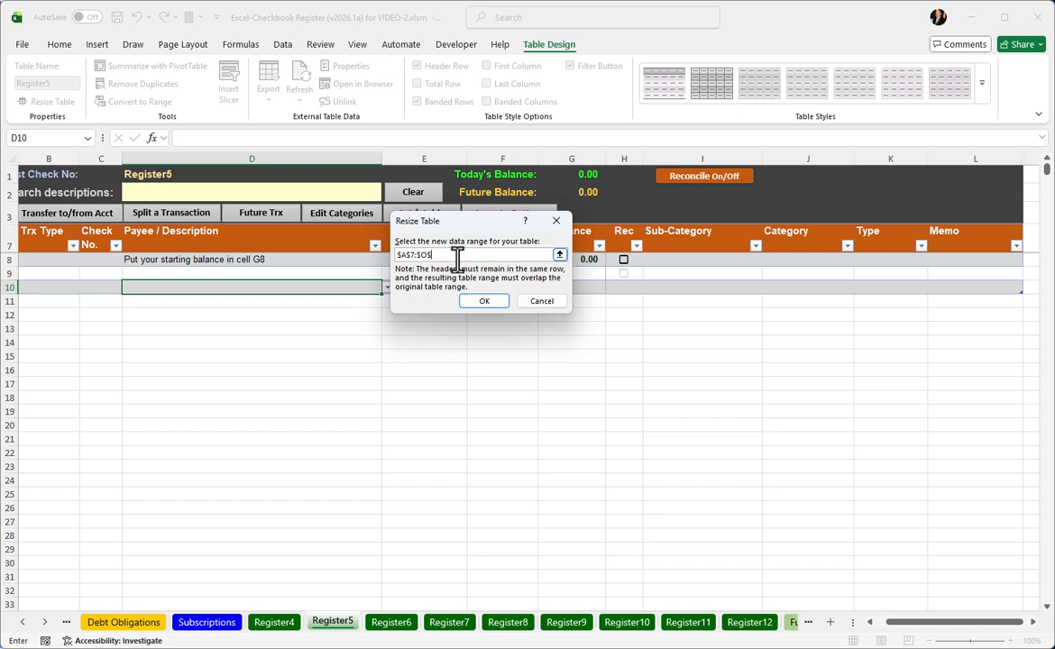
{"action": "type", "text": "20"}
{"action": "key", "text": "Return"}
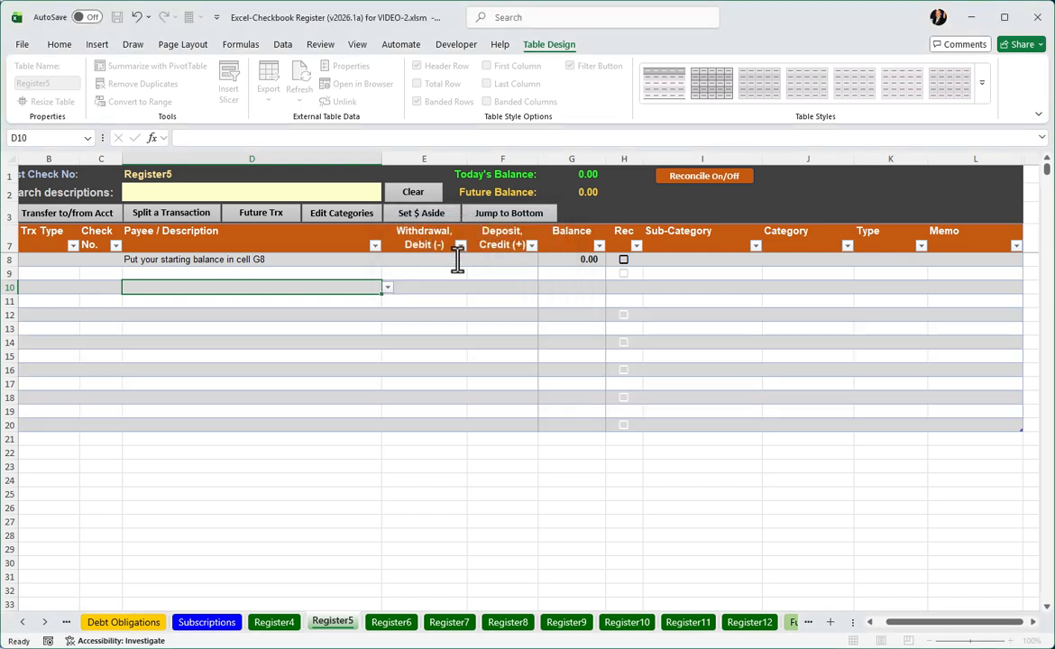
{"action": "left_click", "coordinate": [573, 424]}
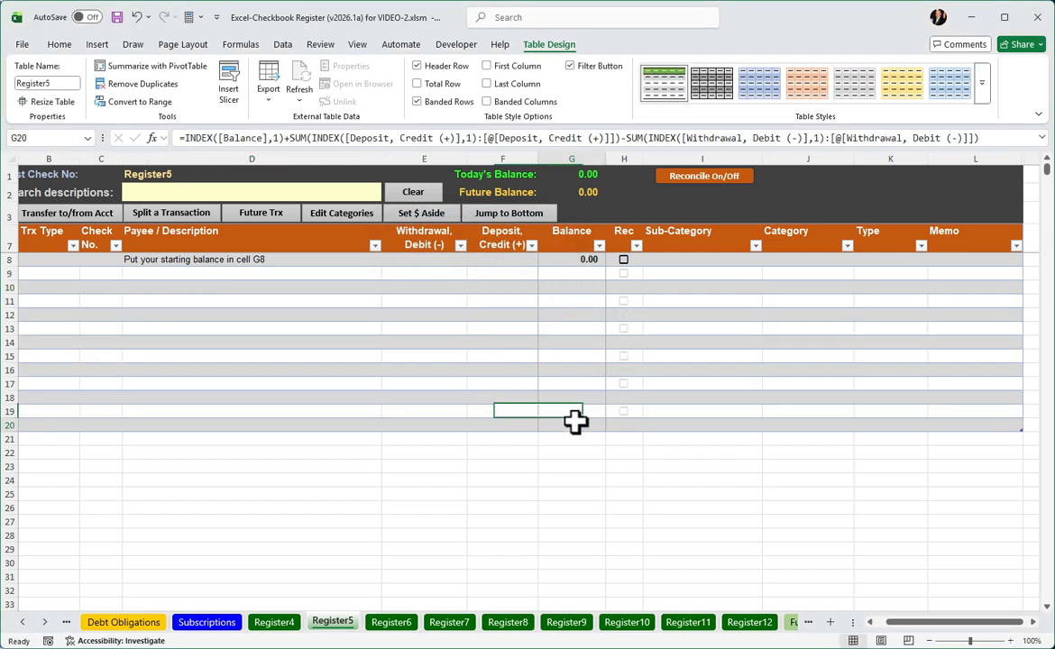
{"action": "left_click", "coordinate": [580, 275]}
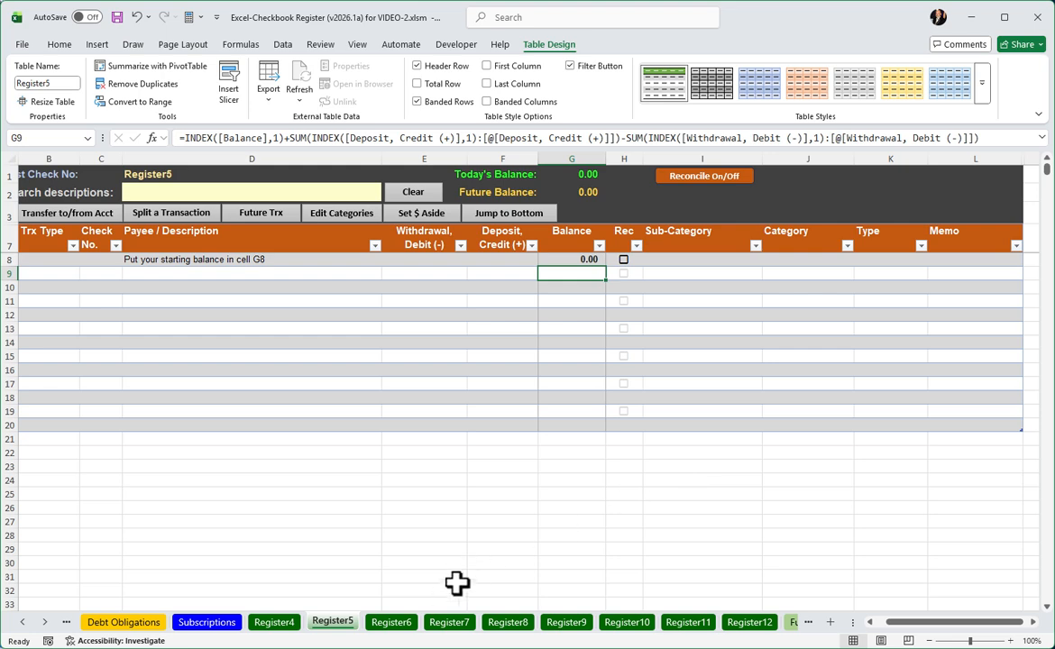
Switch to the Register6 sheet and check its table's data range, leaving the size as it is.
{"action": "left_click", "coordinate": [391, 621]}
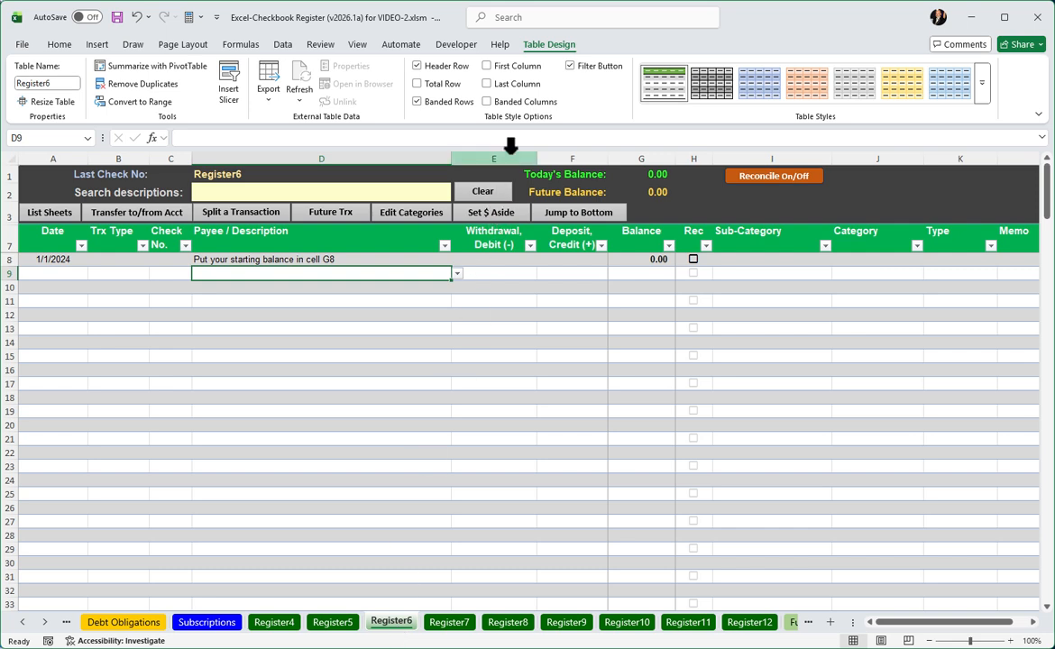
{"action": "left_click", "coordinate": [51, 102]}
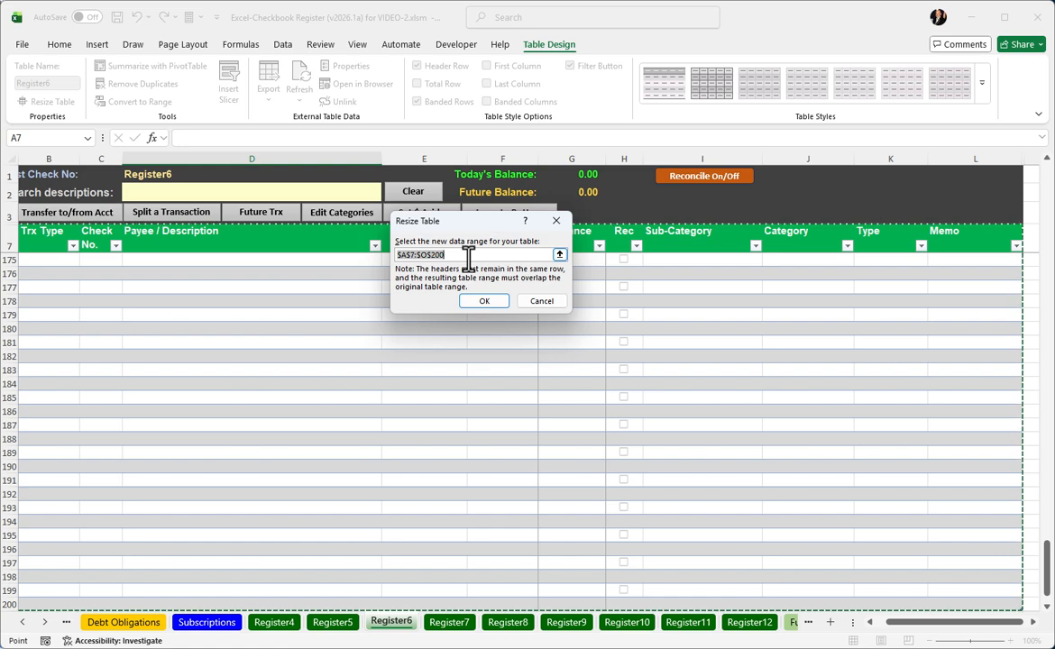
{"action": "left_click", "coordinate": [545, 302]}
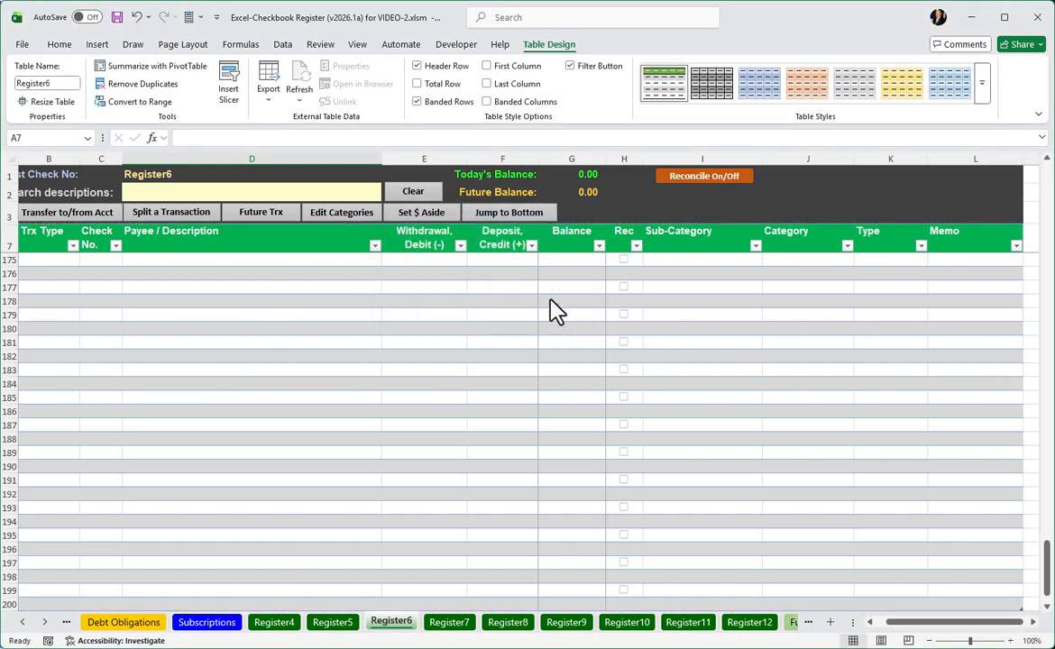
Review the workbook statistics for the cell and formula counts of the current sheet and the whole workbook.
{"action": "left_click", "coordinate": [321, 45]}
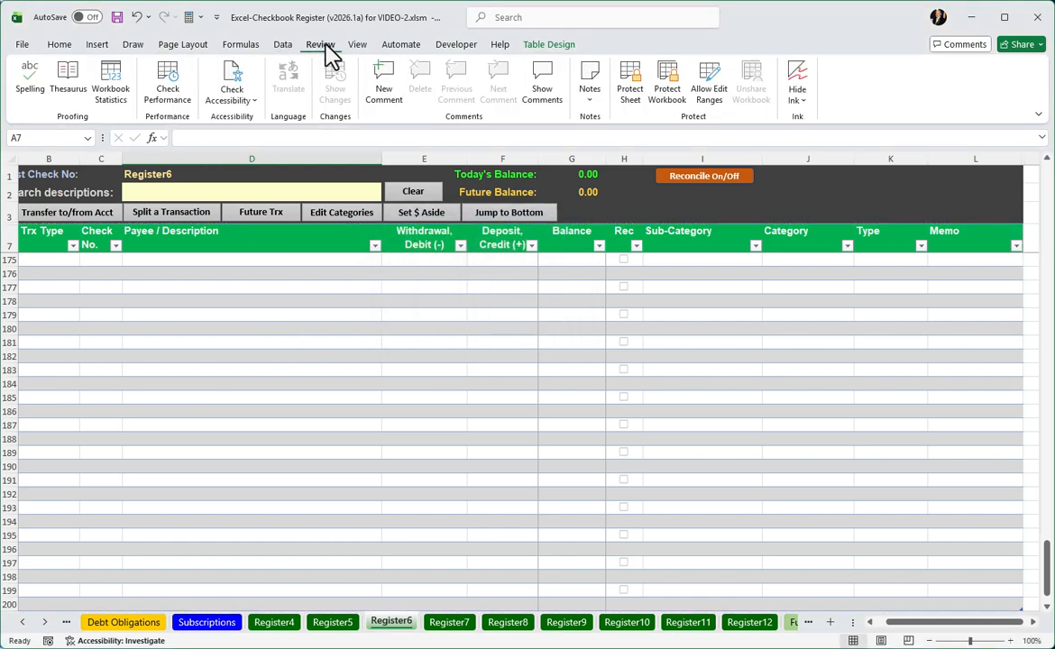
{"action": "left_click", "coordinate": [113, 87]}
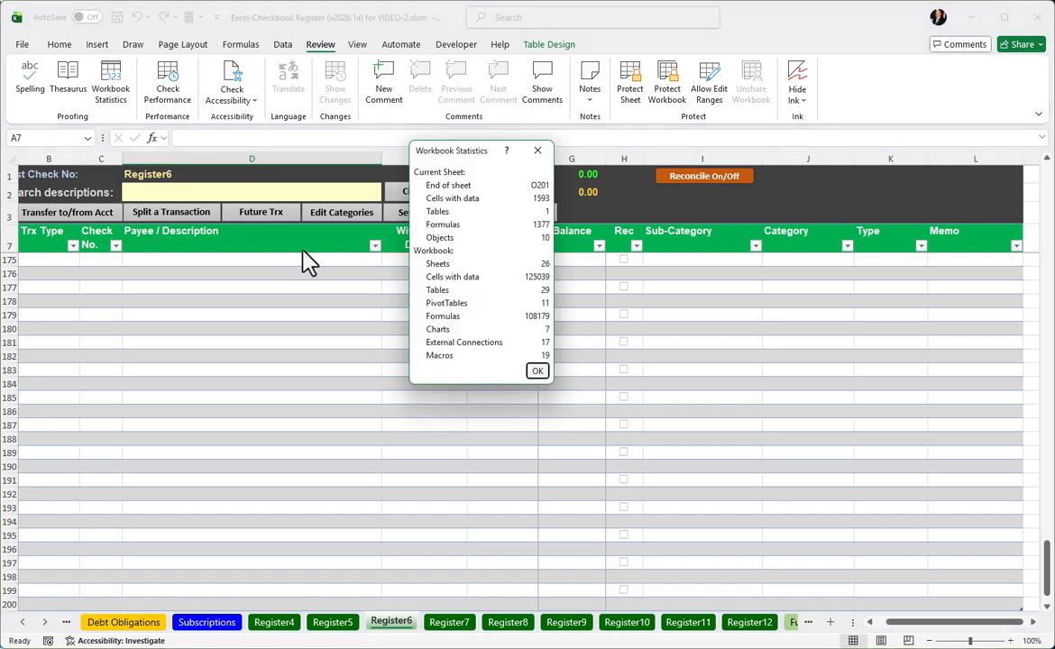
{"action": "left_click", "coordinate": [537, 370]}
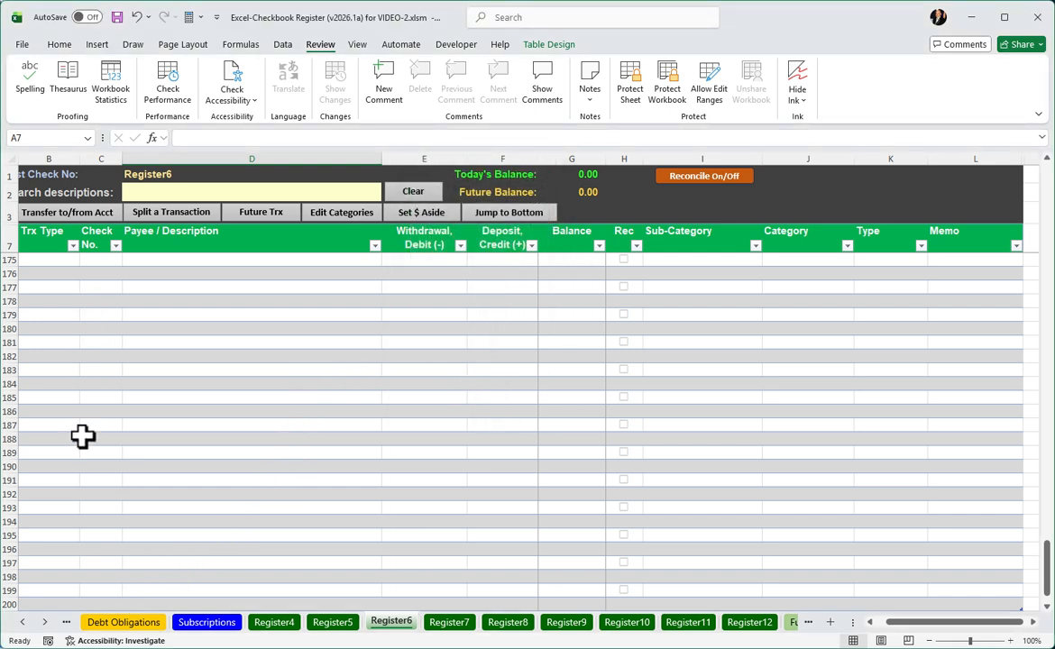
Switch back to the Checking Acct sheet near the start of the workbook.
{"action": "left_click_drag", "start_coordinate": [909, 622], "coordinate": [887, 621]}
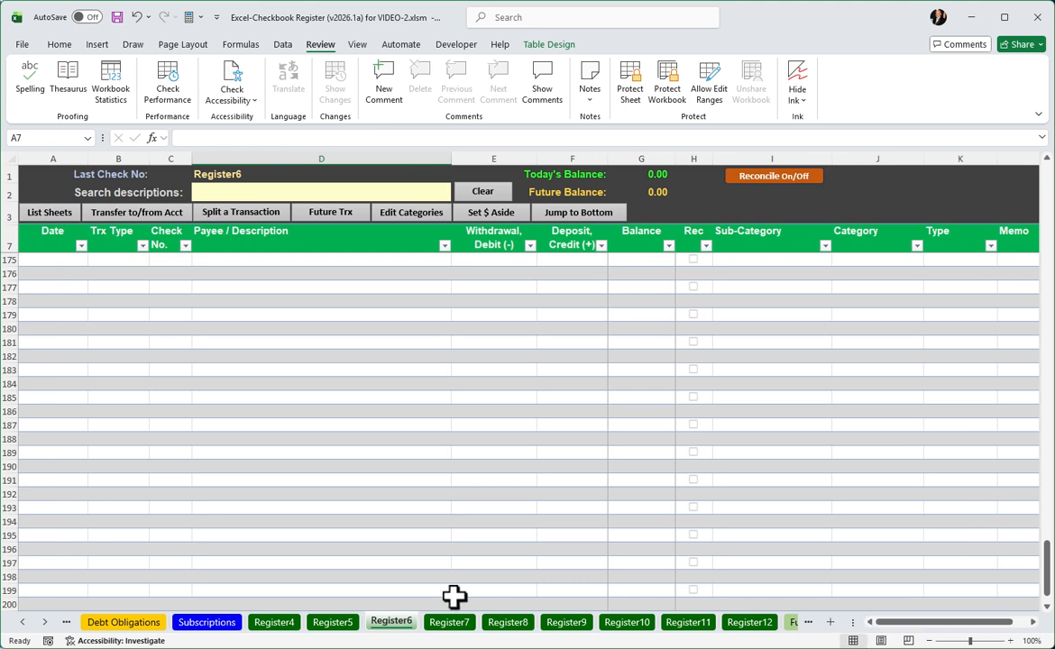
{"action": "left_click", "coordinate": [22, 622]}
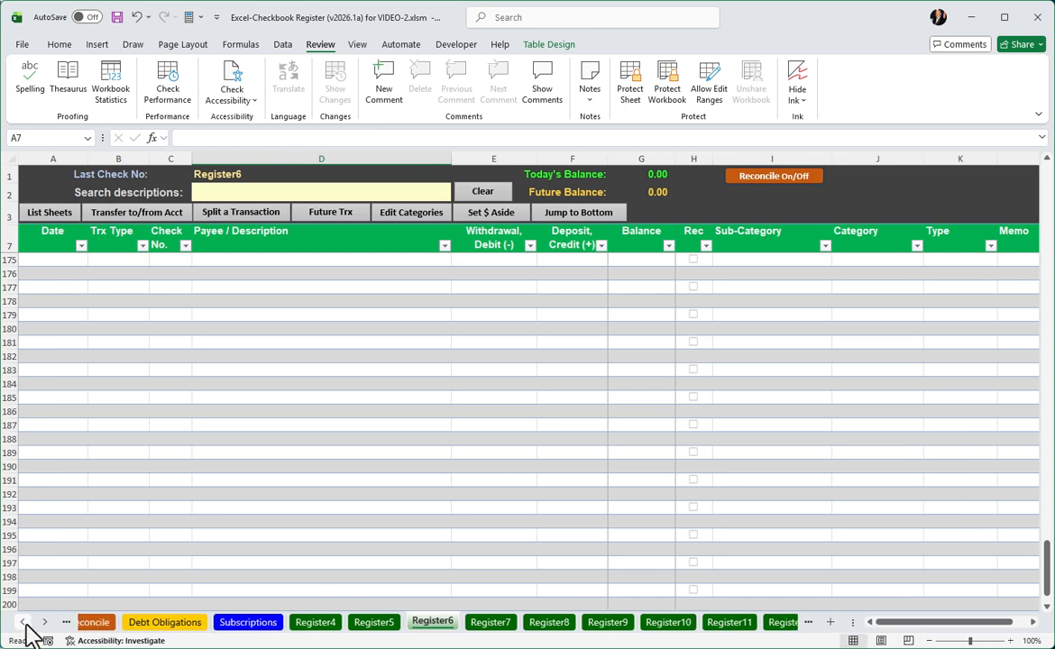
{"action": "left_click", "coordinate": [23, 622]}
{"action": "left_click", "coordinate": [23, 622]}
{"action": "left_click", "coordinate": [23, 622]}
{"action": "left_click", "coordinate": [22, 622]}
{"action": "left_click", "coordinate": [155, 622]}
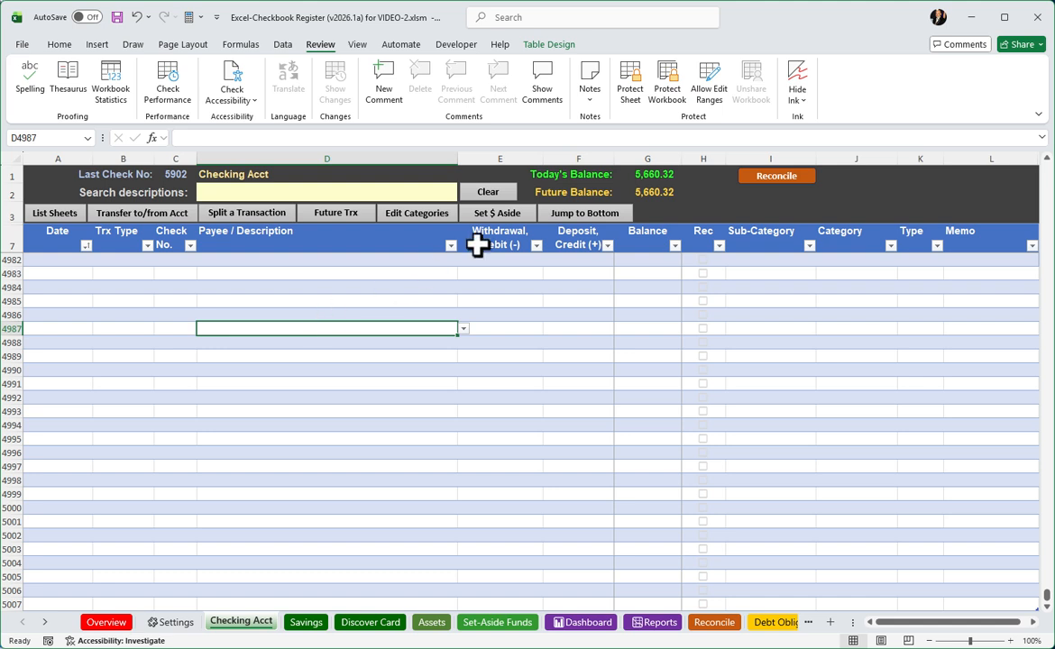
Jump to the last transaction in the Checking Acct register and inspect the Today's Balance formula in G1.
{"action": "left_click", "coordinate": [662, 178]}
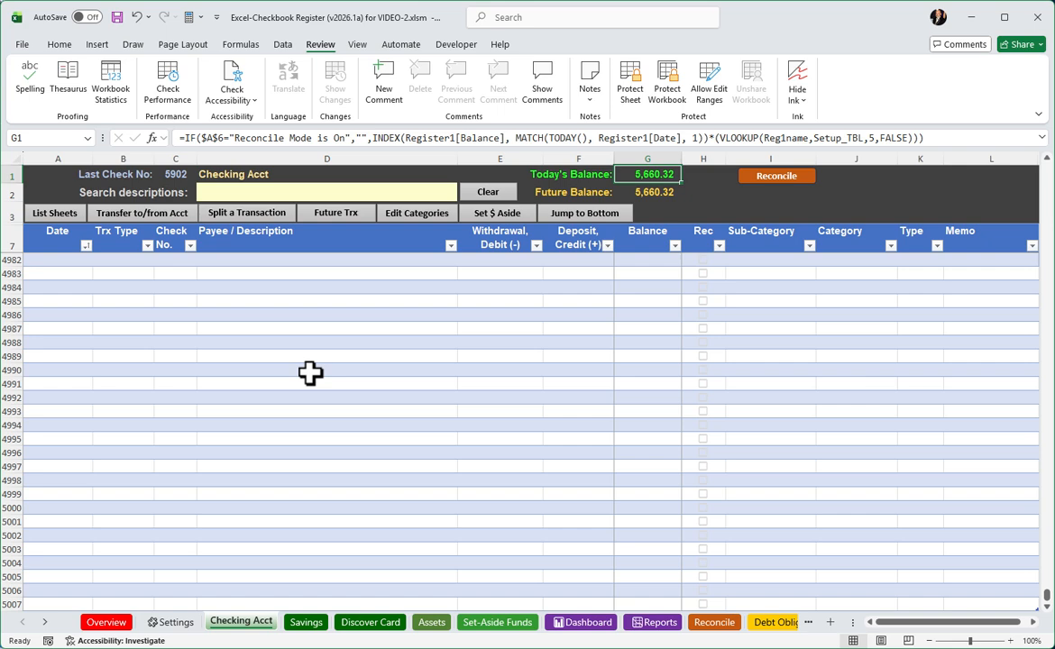
{"action": "key", "text": "ctrl+j"}
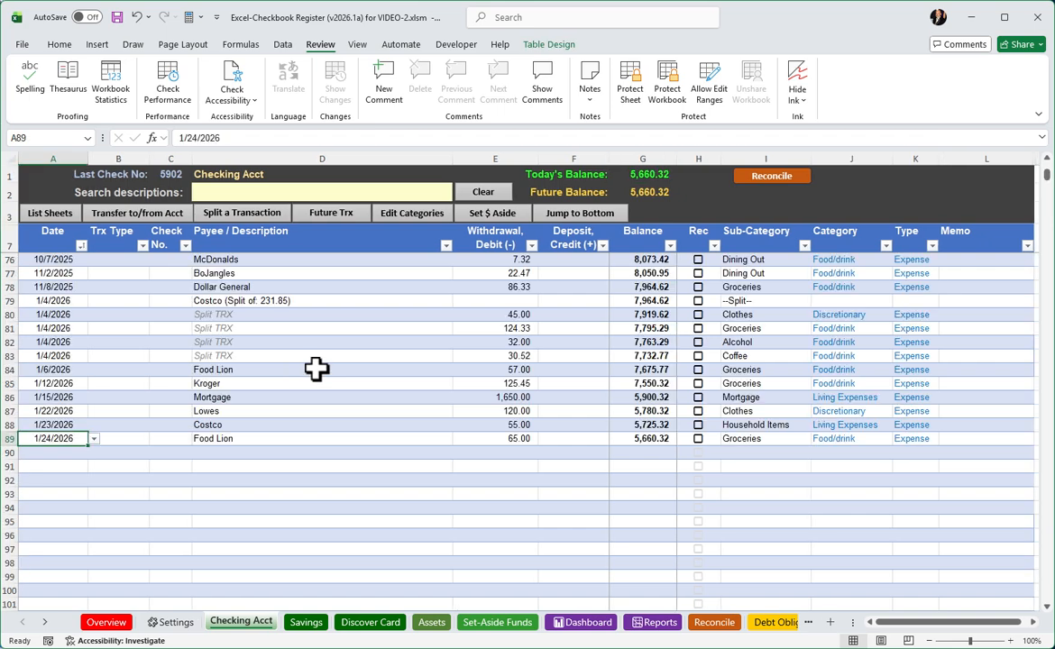
{"action": "left_click", "coordinate": [641, 175]}
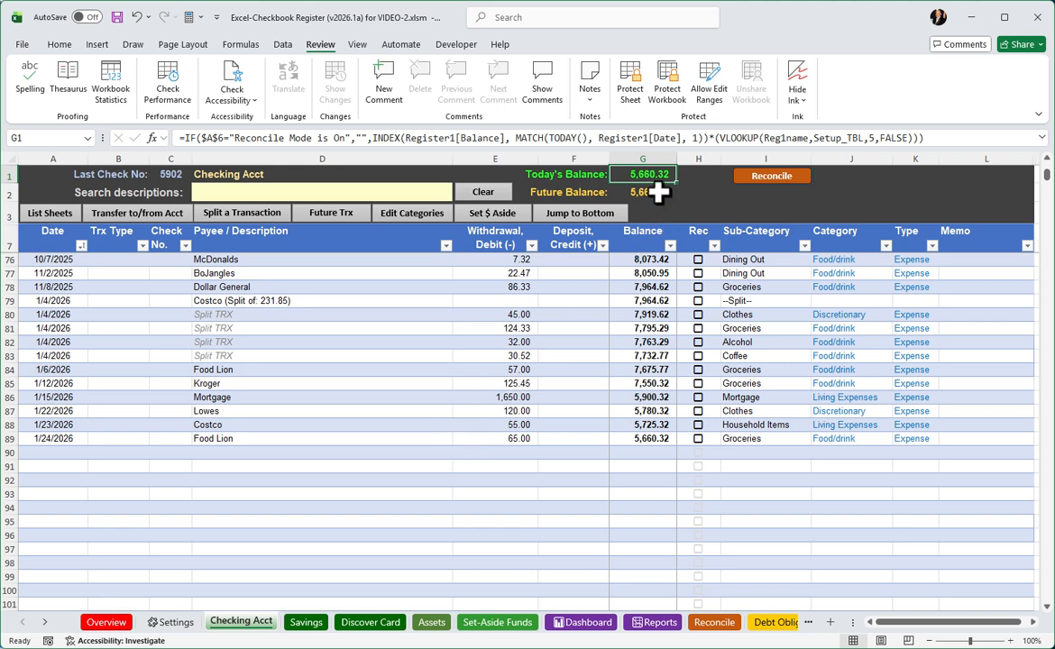
Enter a test transaction in row 92, below two blank rows, dated 2/15/2026 with description Test and a withdrawal of 999.
{"action": "left_click", "coordinate": [63, 480]}
{"action": "type", "text": "2/15"}
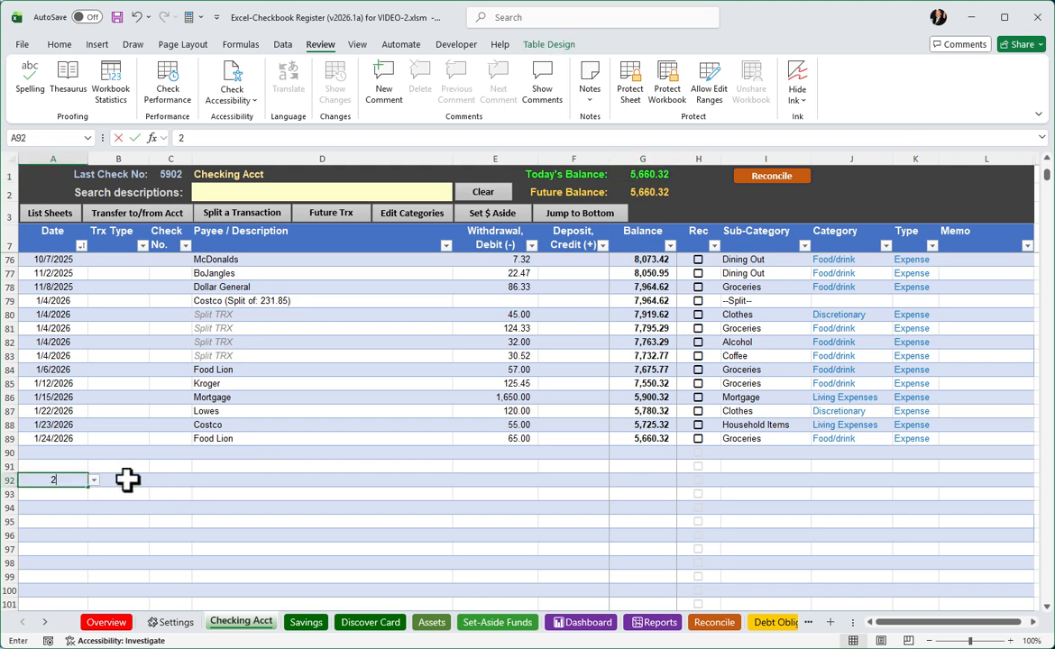
{"action": "key", "text": "Tab"}
{"action": "key", "text": "Tab"}
{"action": "key", "text": "Tab"}
{"action": "key", "text": "Tab"}
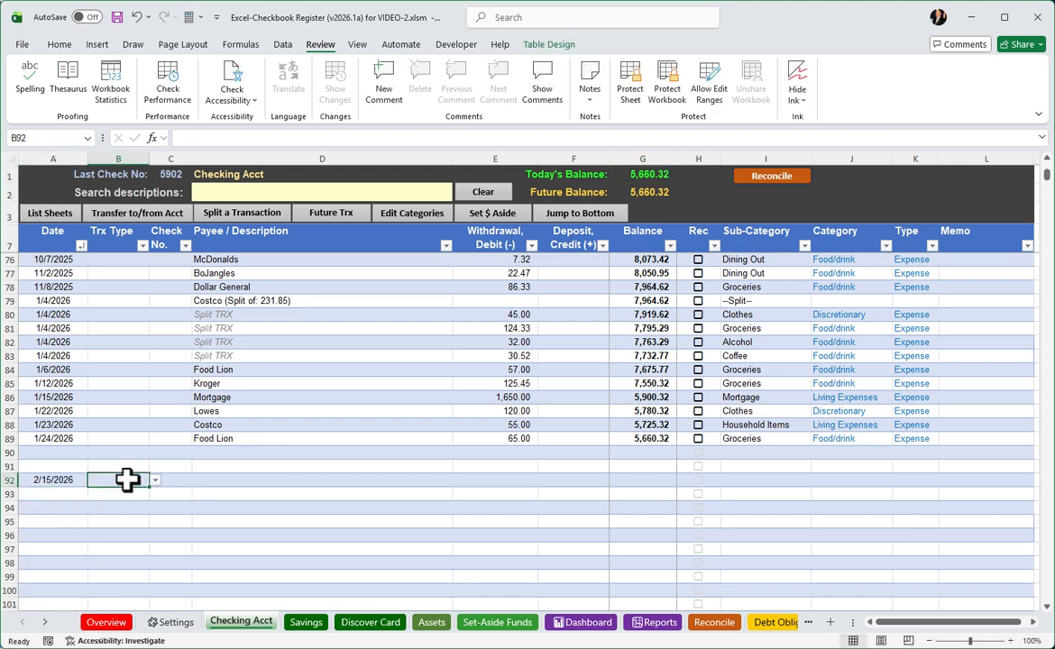
{"action": "type", "text": "999"}
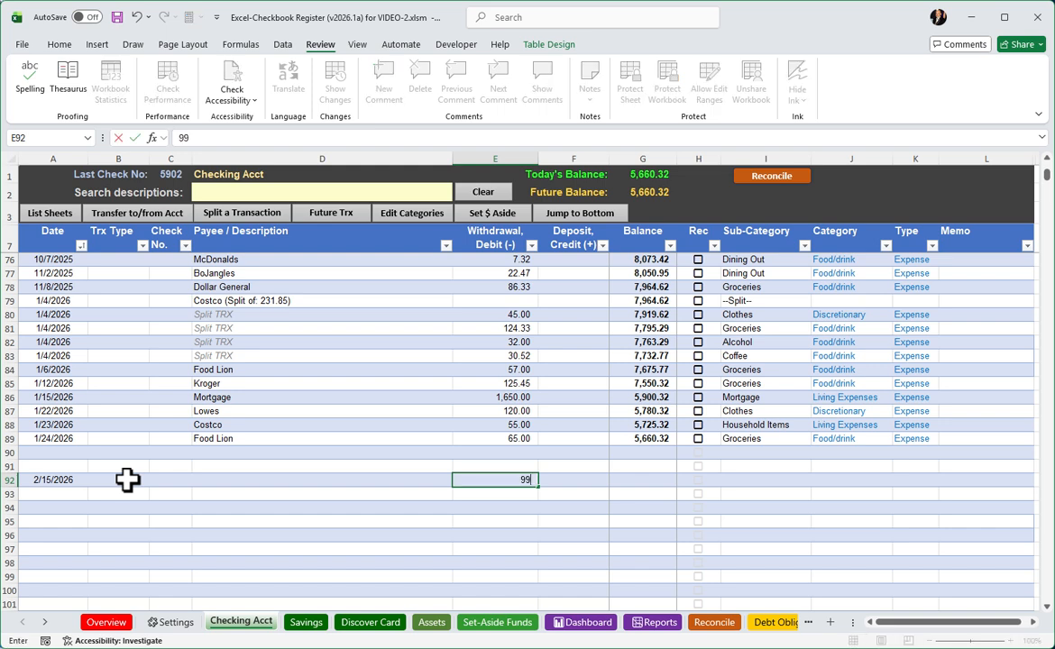
{"action": "key", "text": "Tab"}
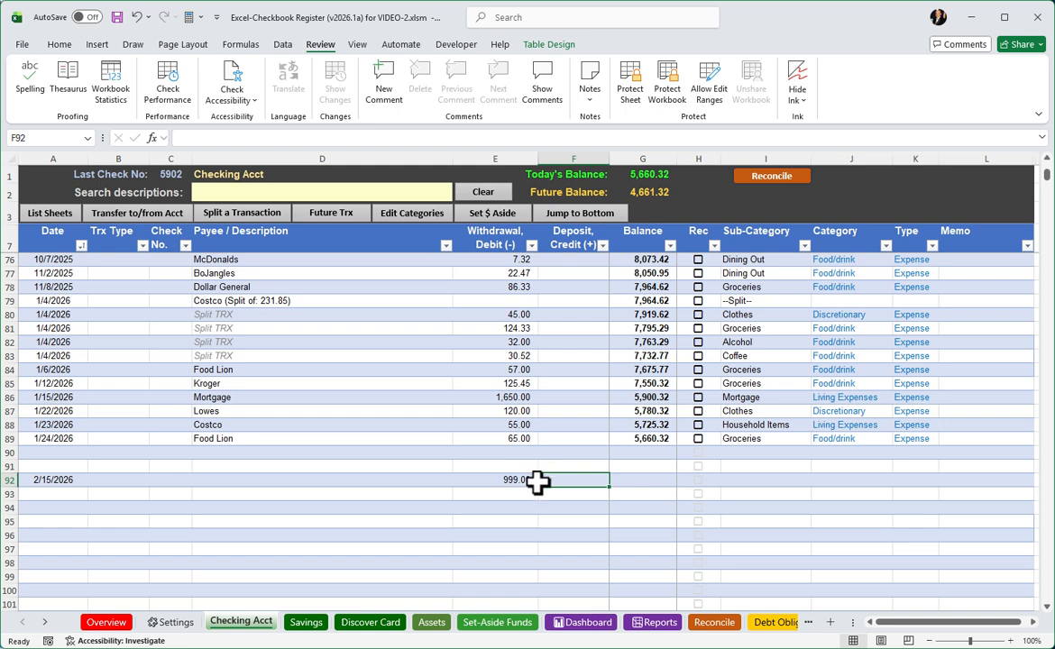
{"action": "left_click", "coordinate": [360, 480]}
{"action": "type", "text": "Test"}
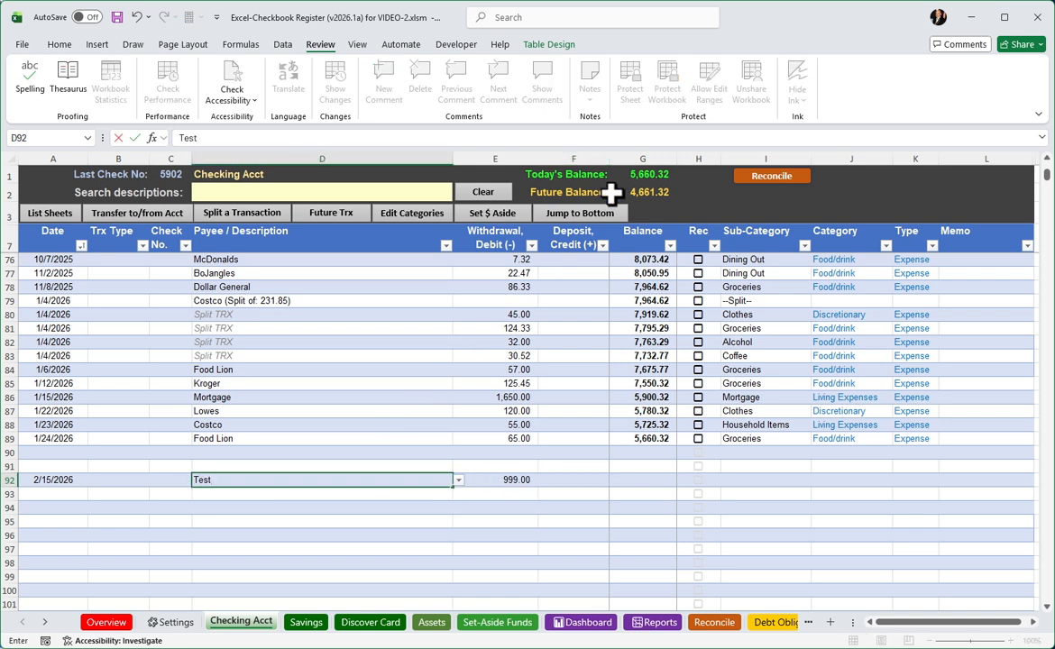
{"action": "key", "text": "Return"}
Inspect the Today's Balance formula in G1 and the adjacent cell F1, then return to the first empty row below the test transaction.
{"action": "left_click", "coordinate": [656, 173]}
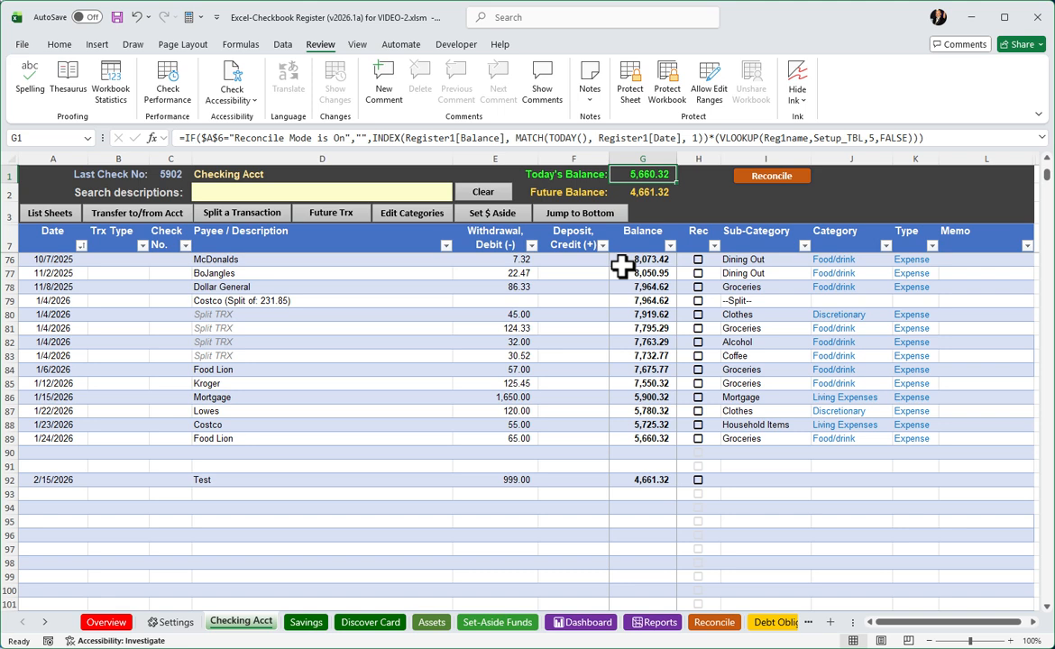
{"action": "key", "text": "Left"}
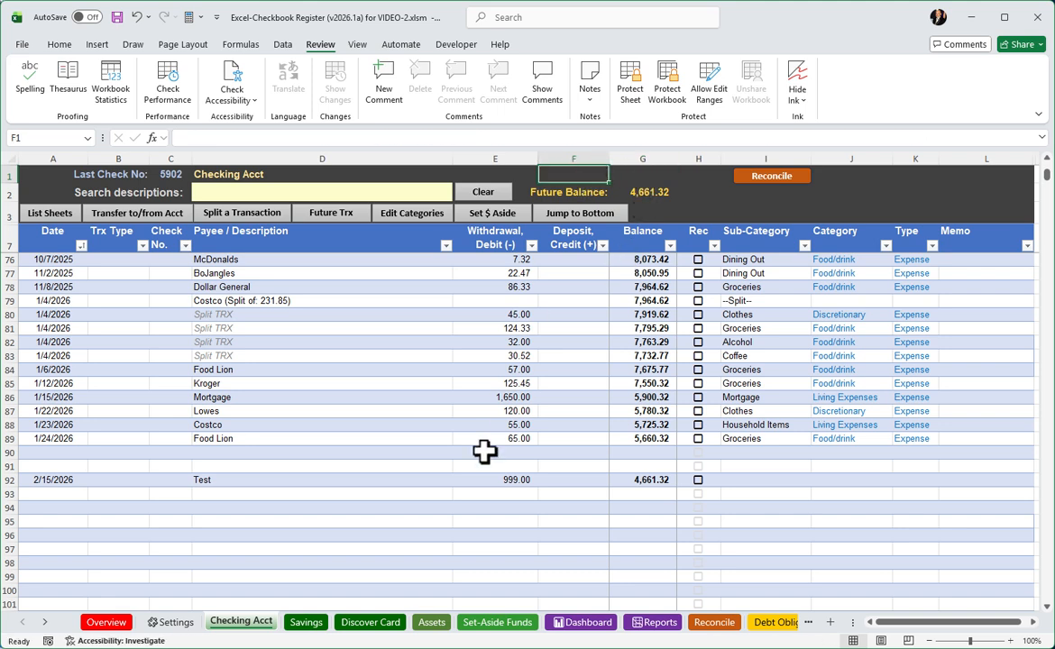
{"action": "left_click", "coordinate": [322, 493]}
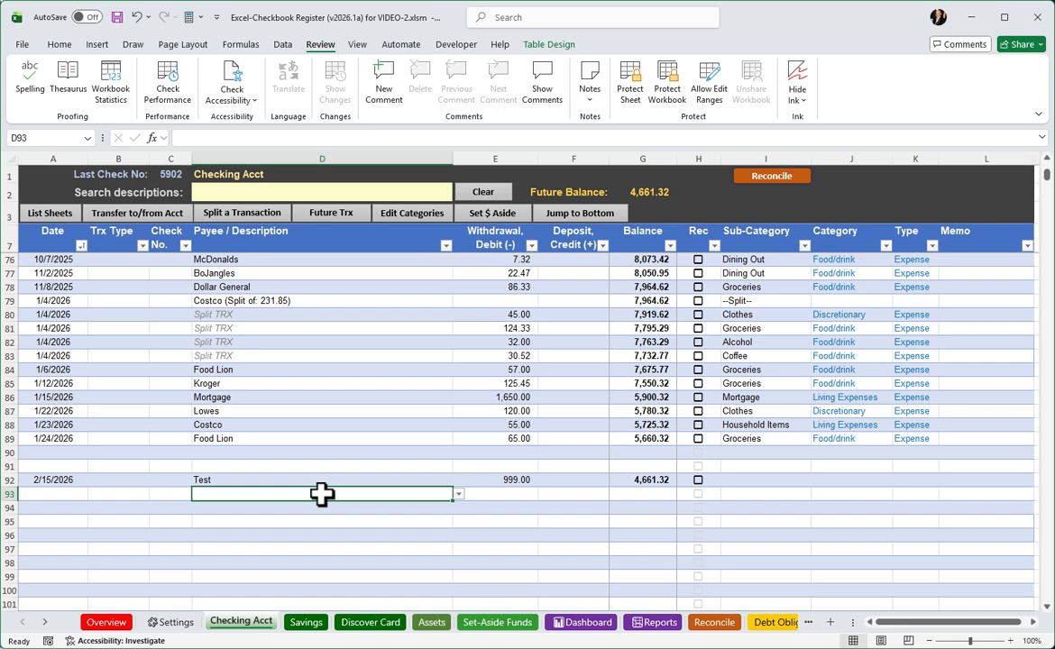